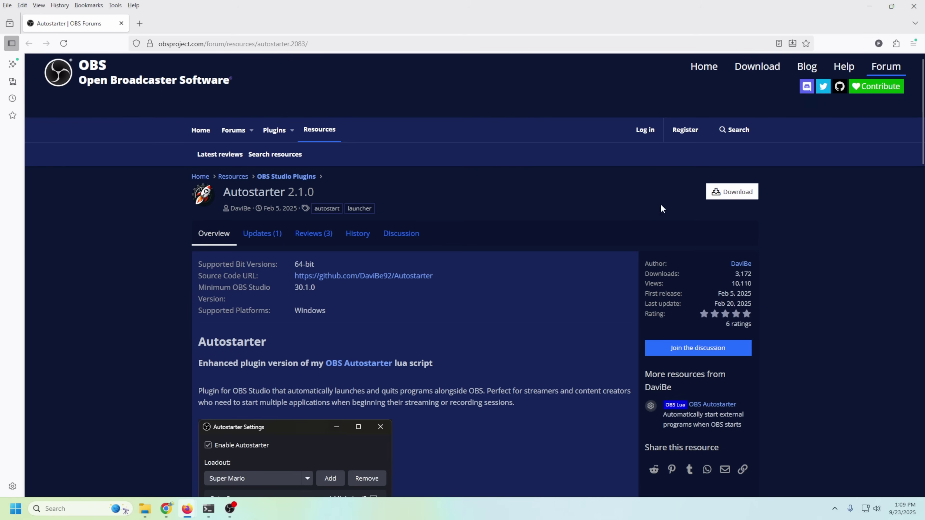
- Download autostarter.zip (Autostarter 2.1.0, 39.6 KB) from the OBS Forums resource page
{"action": "left_click", "coordinate": [730, 191]}
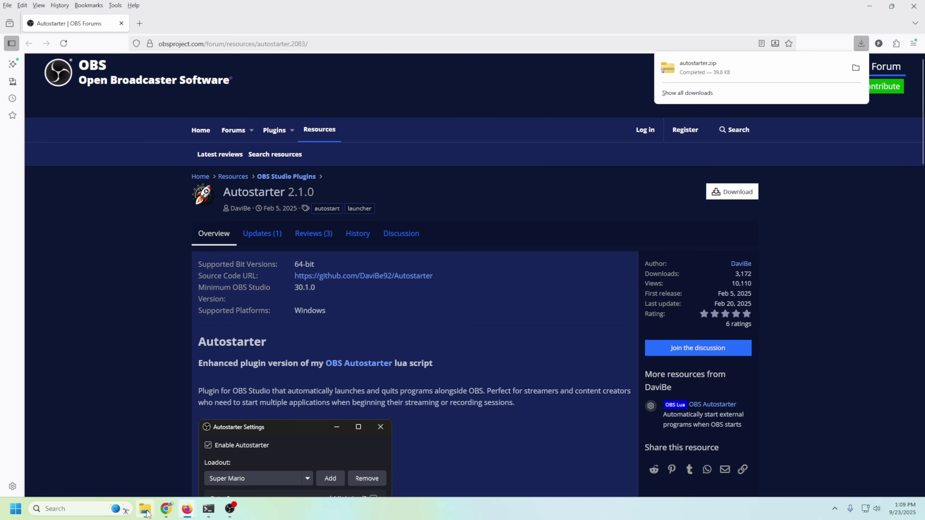
{"action": "left_click", "coordinate": [118, 429]}
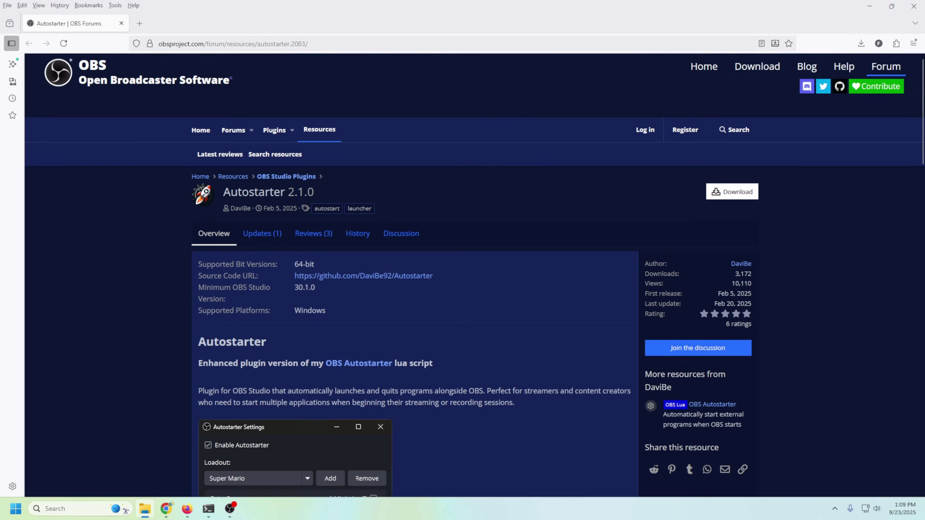
- Extract autostarter.zip and copy autostarter.dll from the extracted folder
{"action": "right_click", "coordinate": [370, 213]}
{"action": "mouse_move", "coordinate": [396, 224]}
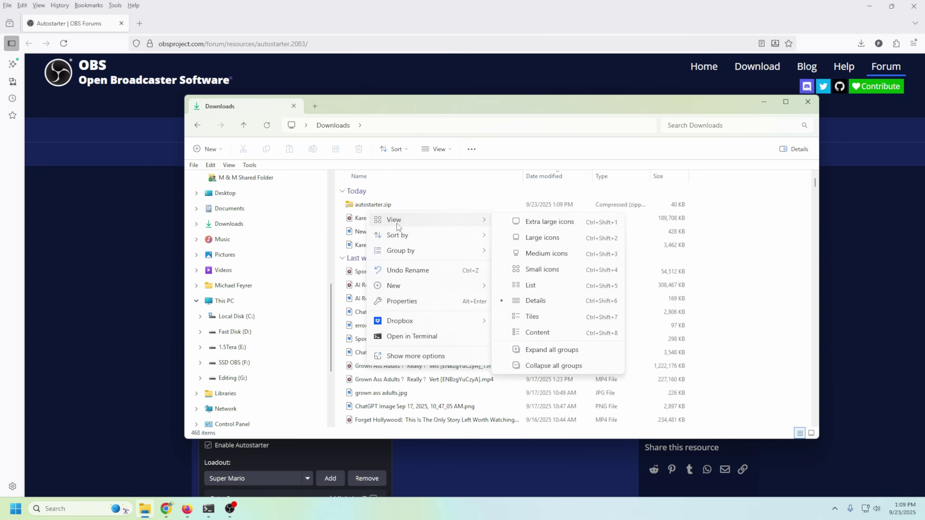
{"action": "right_click", "coordinate": [382, 207]}
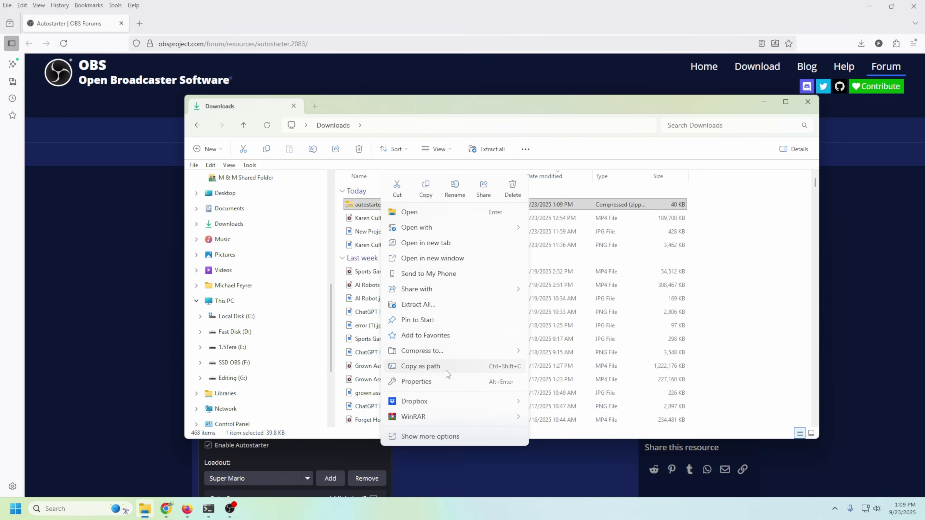
{"action": "left_click", "coordinate": [445, 356]}
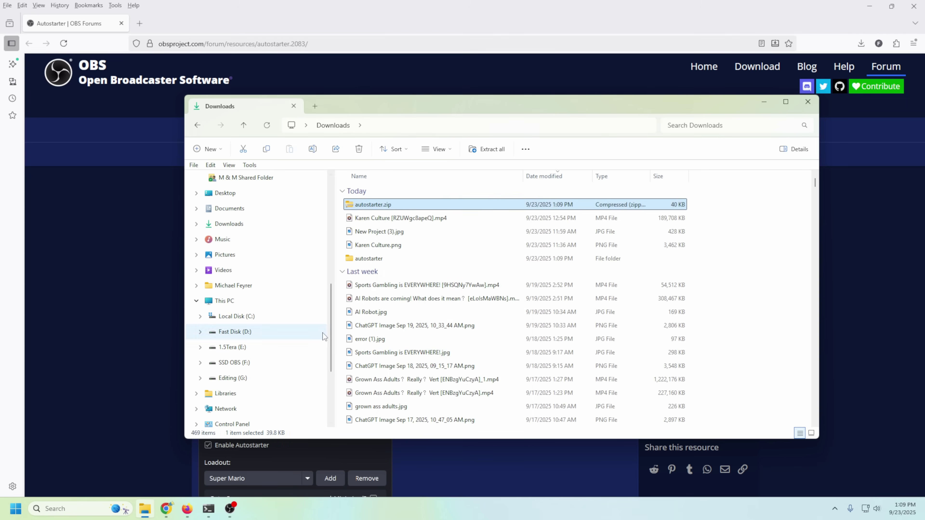
{"action": "double_click", "coordinate": [367, 261]}
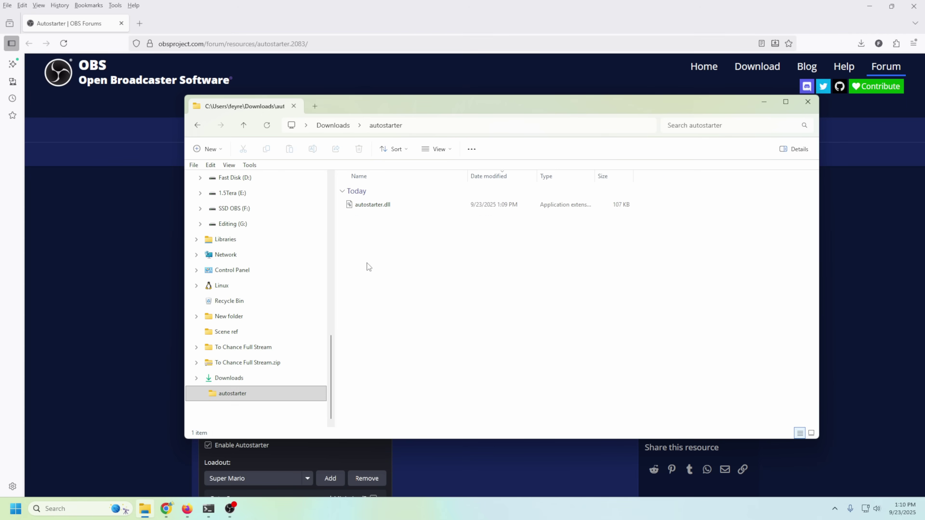
{"action": "right_click", "coordinate": [366, 206]}
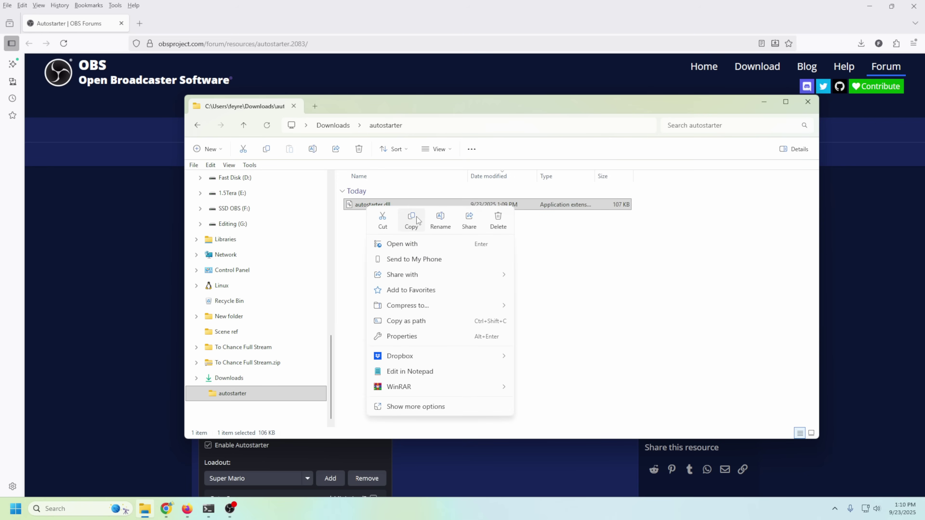
{"action": "left_click", "coordinate": [415, 224]}
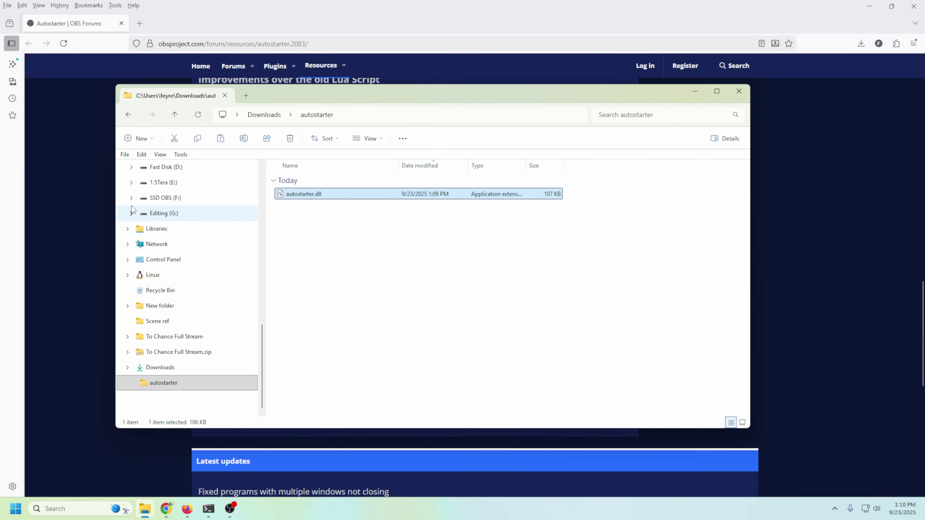
- Paste autostarter.dll into F:\obs-studio\obs-plugins\64bit
{"action": "left_click", "coordinate": [131, 197]}
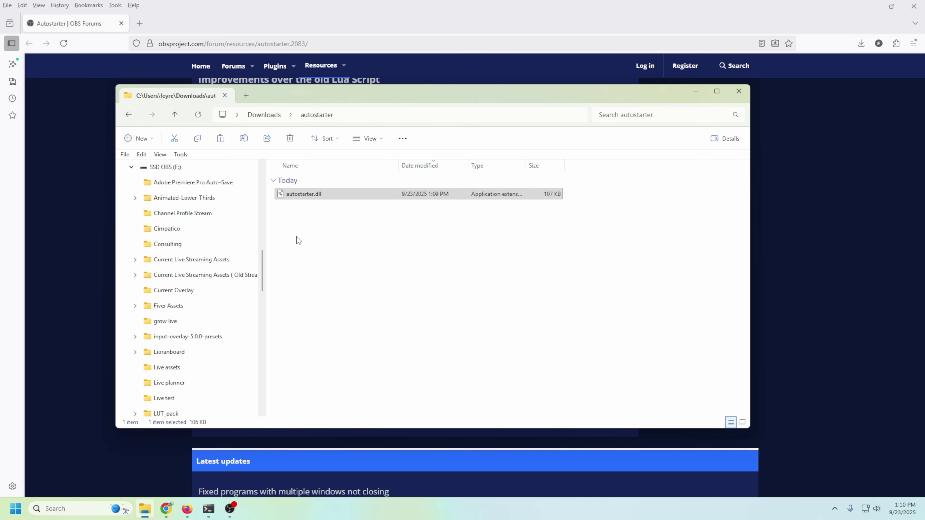
{"action": "scroll", "coordinate": [157, 296], "scroll_direction": "down", "scroll_amount": 5}
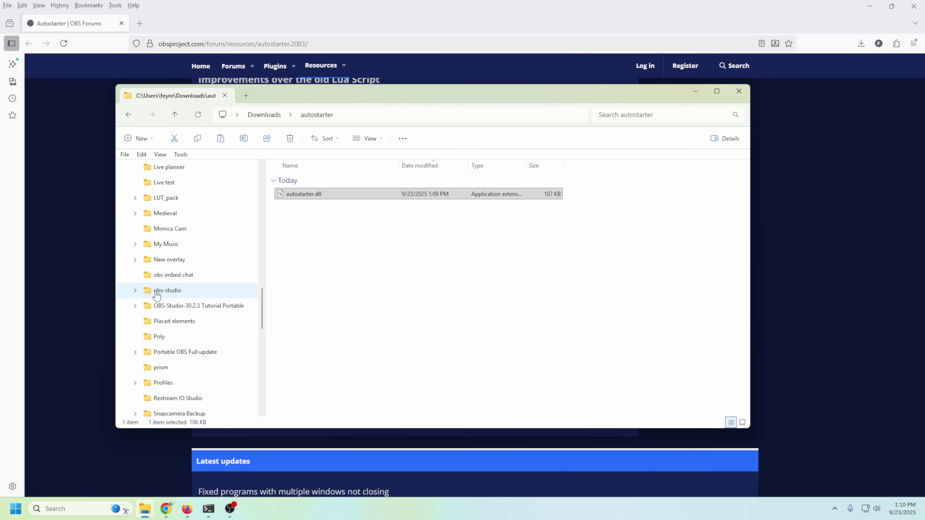
{"action": "left_click", "coordinate": [157, 292]}
{"action": "scroll", "coordinate": [296, 376], "scroll_direction": "down", "scroll_amount": 9}
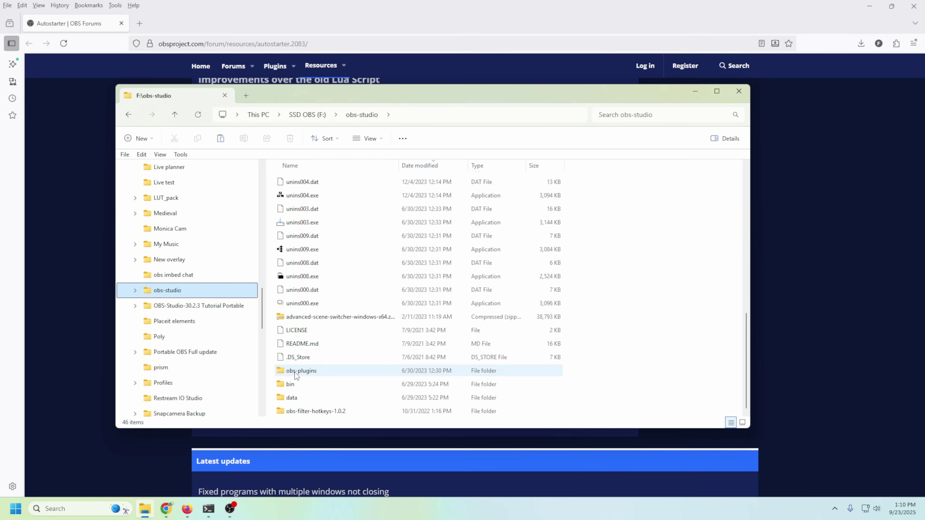
{"action": "double_click", "coordinate": [296, 371]}
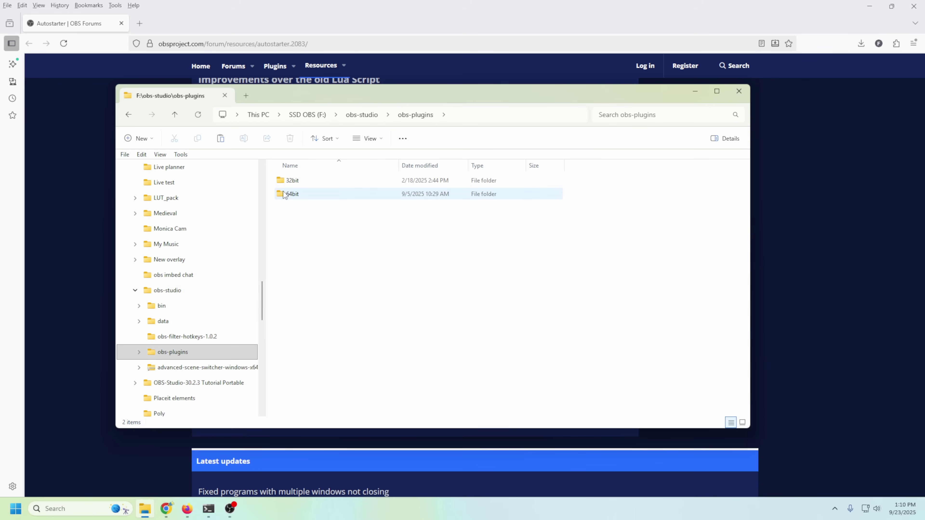
{"action": "double_click", "coordinate": [293, 194]}
{"action": "right_click", "coordinate": [636, 279]}
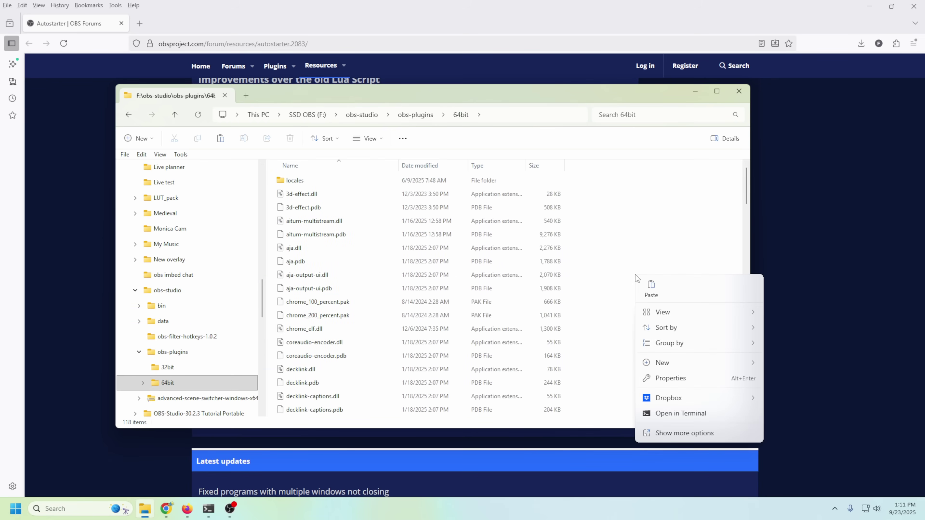
{"action": "left_click", "coordinate": [652, 292]}
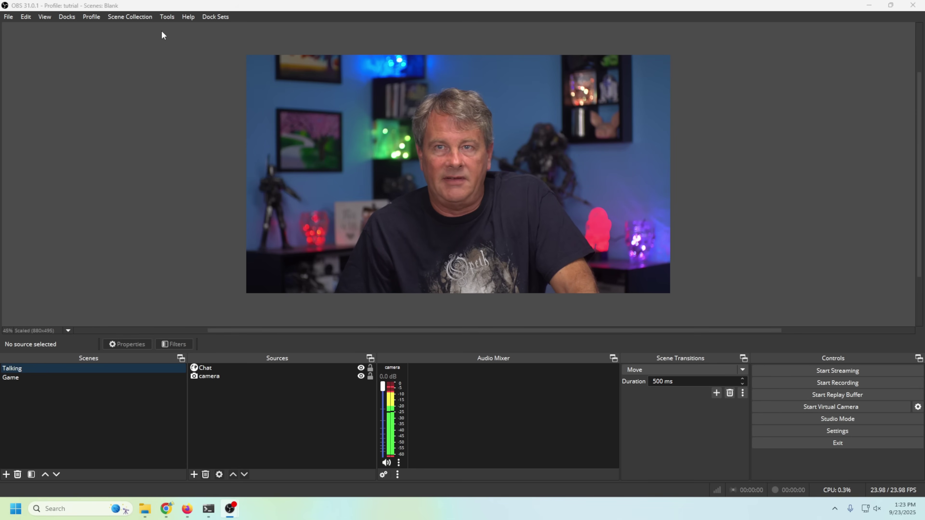
- Tick Enable Autostarter in the Autostarter settings, confirming only the Default loadout exists
{"action": "left_click", "coordinate": [167, 17]}
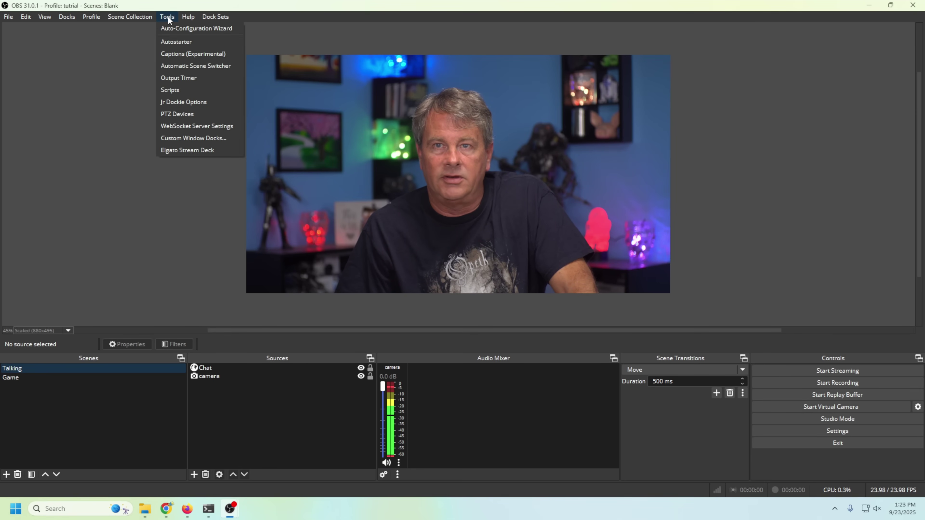
{"action": "left_click", "coordinate": [171, 42]}
{"action": "left_click_drag", "start_coordinate": [459, 109], "coordinate": [206, 96]}
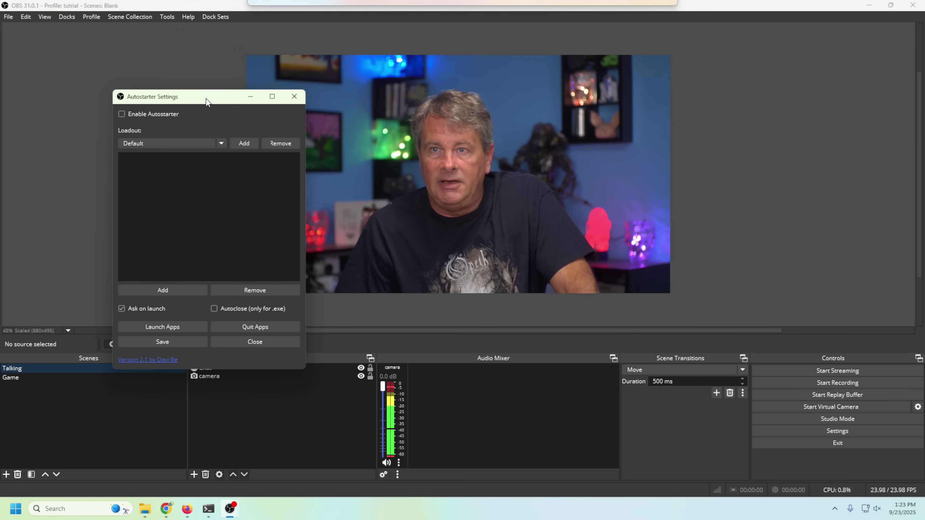
{"action": "left_click", "coordinate": [121, 114]}
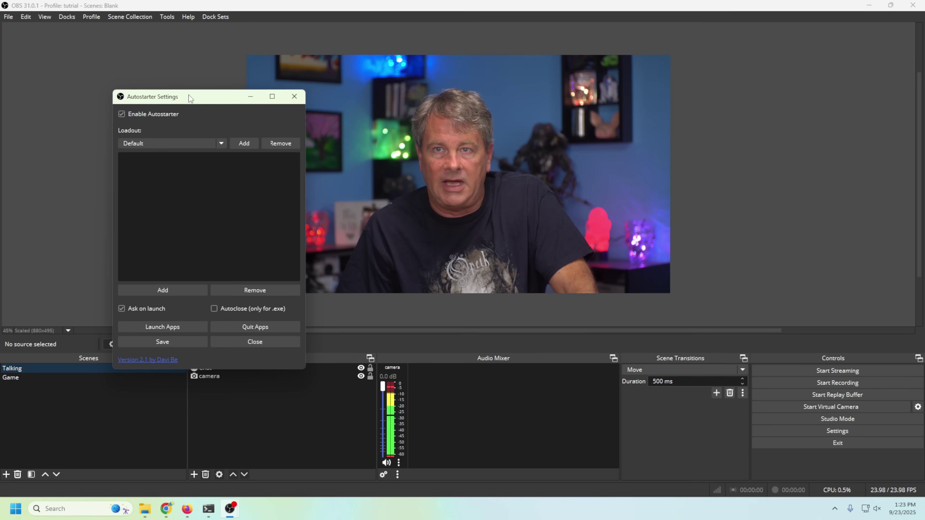
{"action": "left_click_drag", "start_coordinate": [189, 96], "coordinate": [293, 104]}
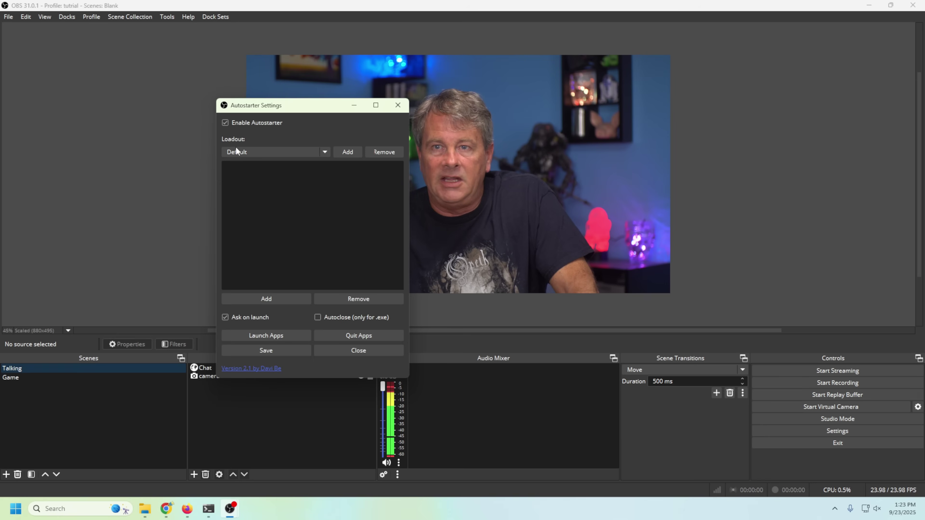
{"action": "left_click", "coordinate": [324, 151]}
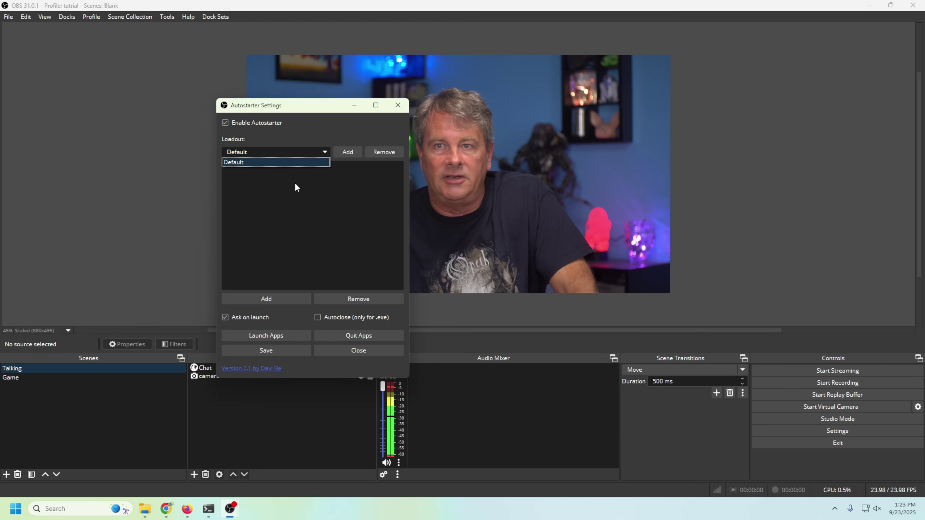
{"action": "left_click", "coordinate": [296, 132]}
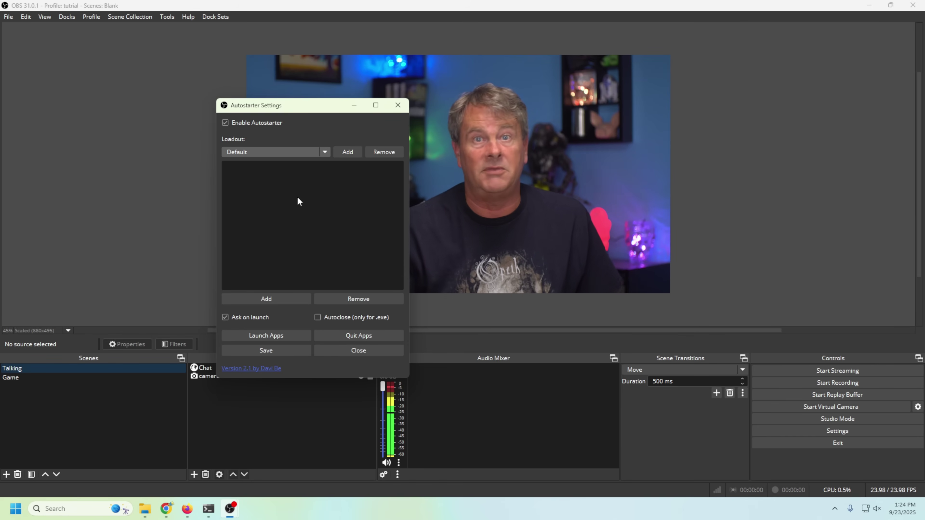
- Add a new Autostarter loadout named 'Live Stream'
{"action": "left_click", "coordinate": [346, 154]}
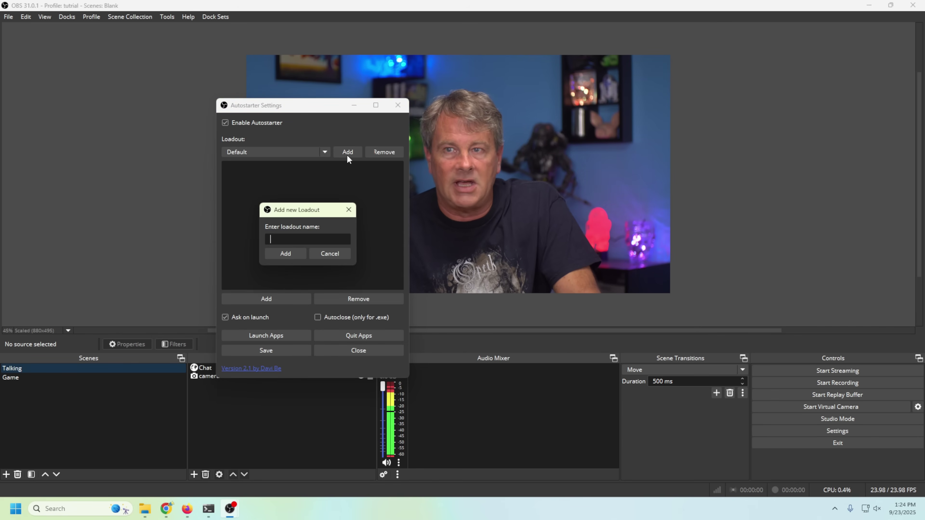
{"action": "type", "text": "L"}
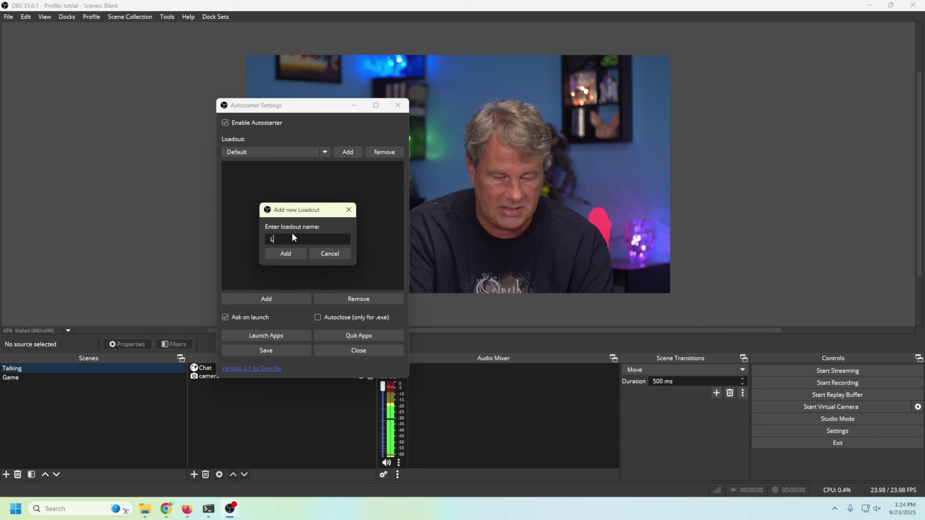
{"action": "type", "text": "ive Stream"}
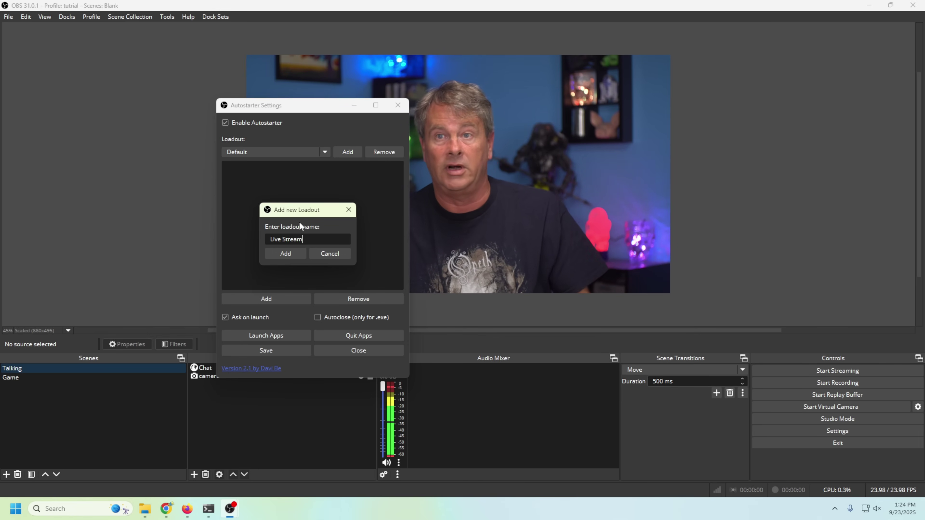
{"action": "left_click", "coordinate": [293, 254]}
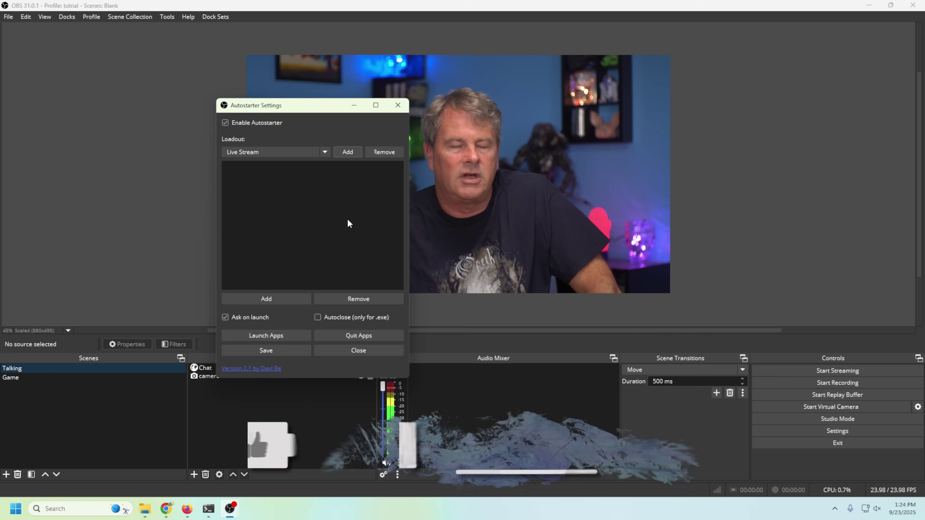
- Add the Snap Camera shortcut from the Desktop to the Live Stream loadout
{"action": "left_click", "coordinate": [266, 297]}
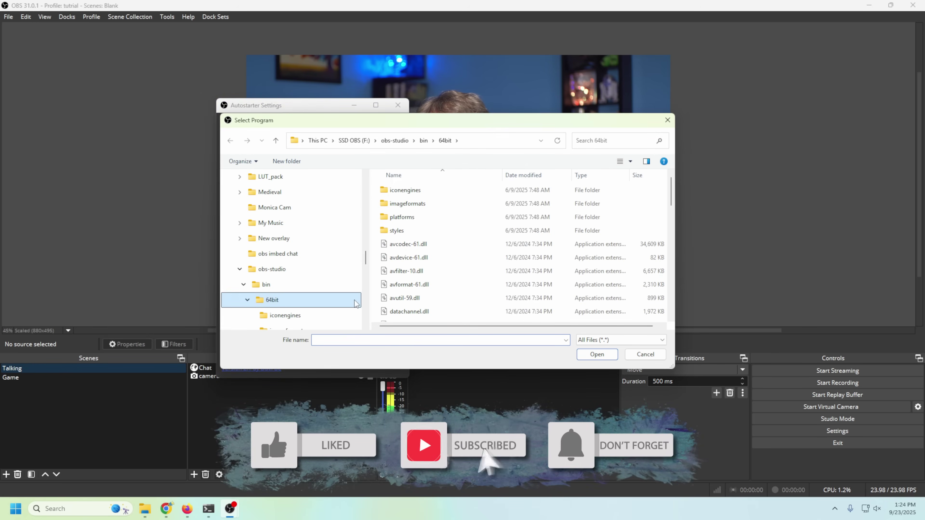
{"action": "left_click_drag", "start_coordinate": [365, 263], "coordinate": [362, 184]}
{"action": "left_click", "coordinate": [292, 211]}
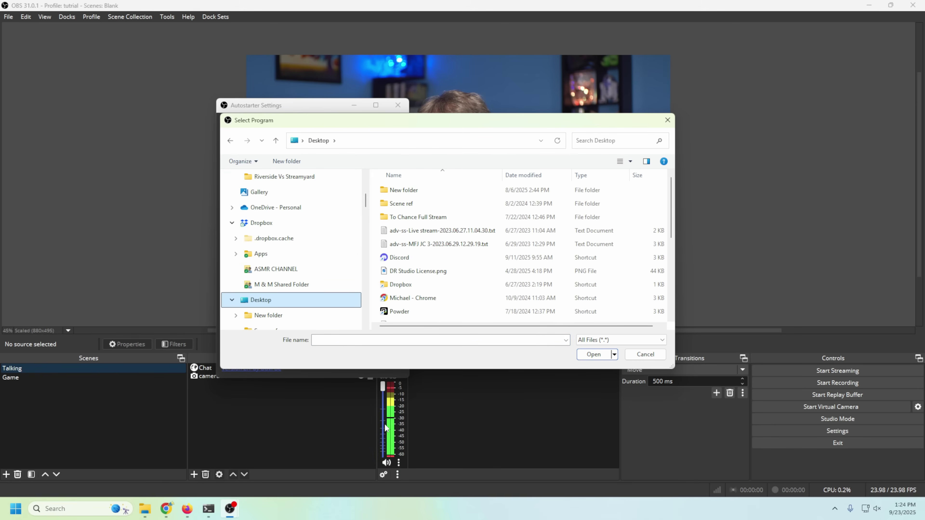
{"action": "scroll", "coordinate": [472, 298], "scroll_direction": "down", "scroll_amount": 2}
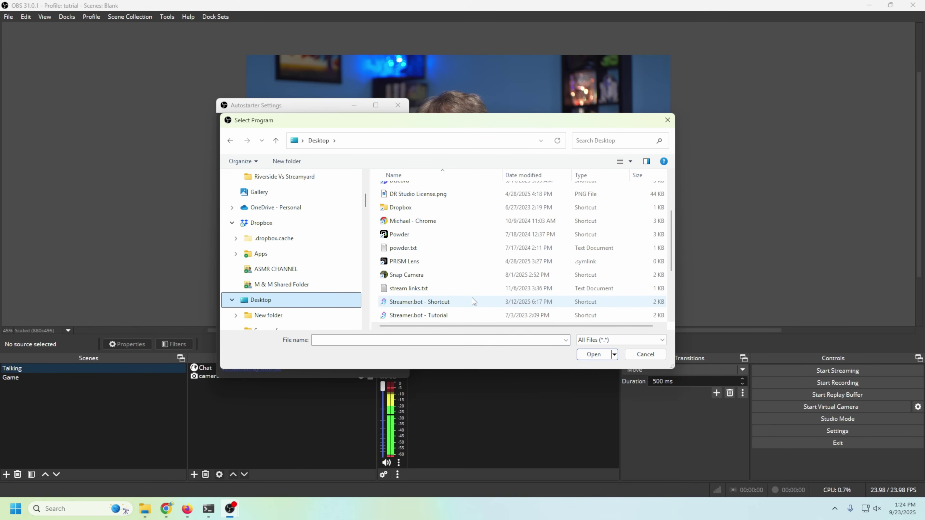
{"action": "left_click", "coordinate": [415, 275]}
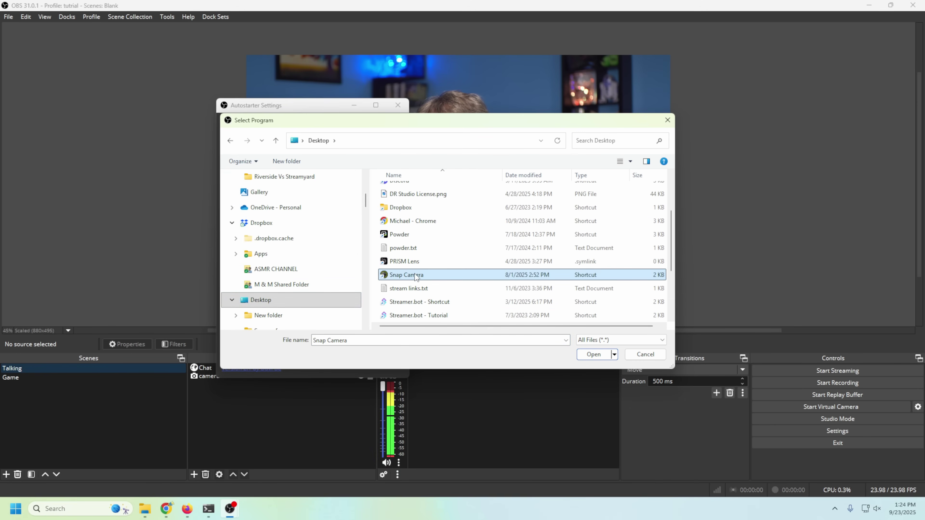
{"action": "left_click", "coordinate": [594, 354]}
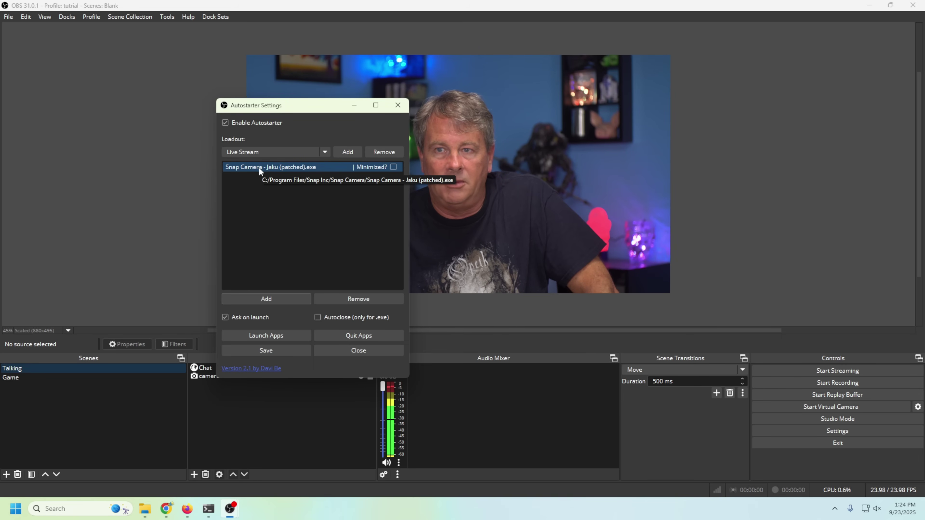
- Add the Streamer.bot shortcut to the loadout
{"action": "left_click", "coordinate": [263, 303]}
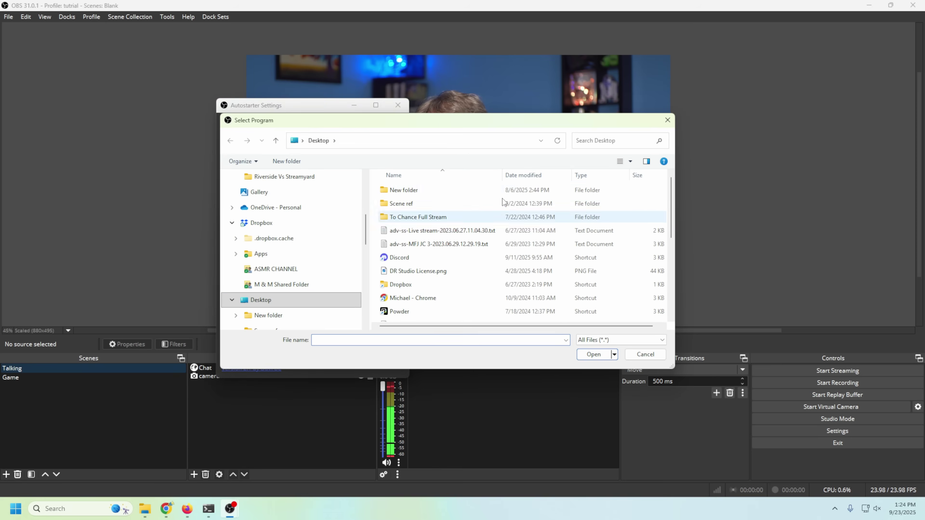
{"action": "scroll", "coordinate": [447, 281], "scroll_direction": "down", "scroll_amount": 1}
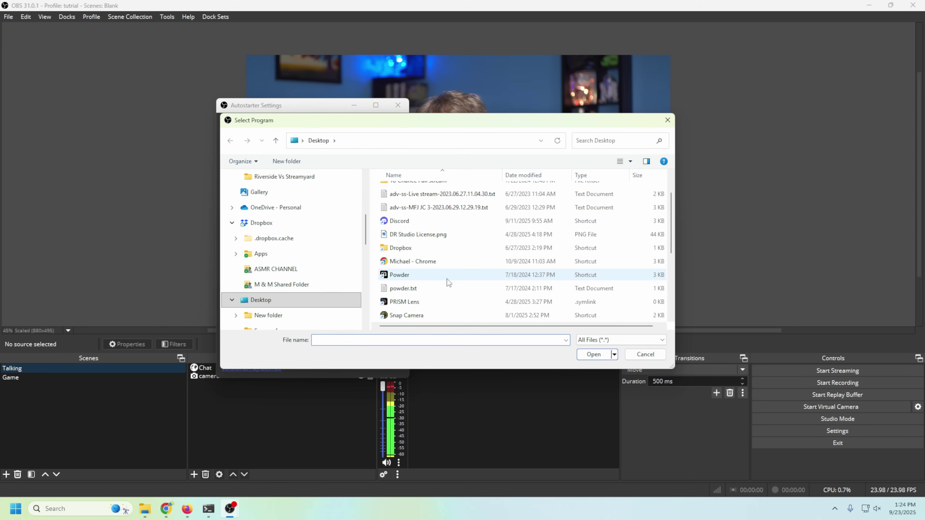
{"action": "scroll", "coordinate": [446, 279], "scroll_direction": "down", "scroll_amount": 1}
{"action": "scroll", "coordinate": [447, 279], "scroll_direction": "down", "scroll_amount": 2}
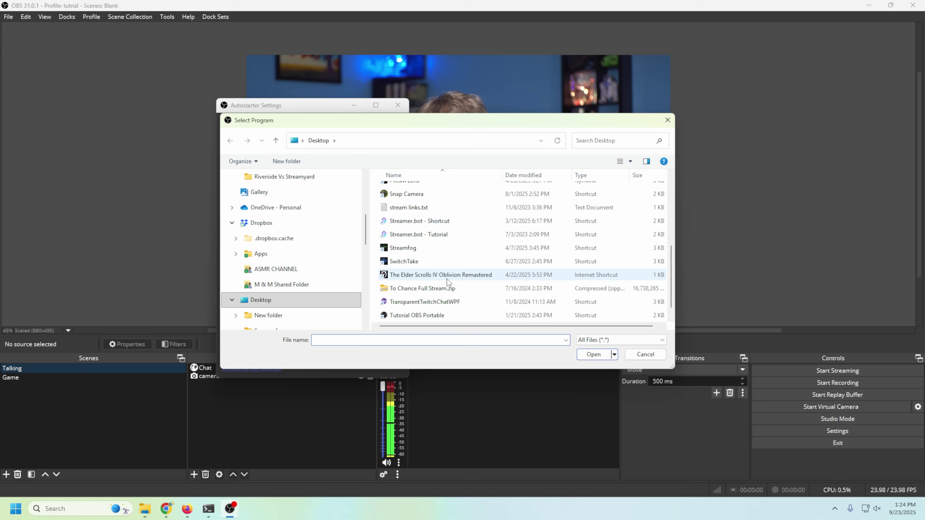
{"action": "left_click", "coordinate": [401, 224]}
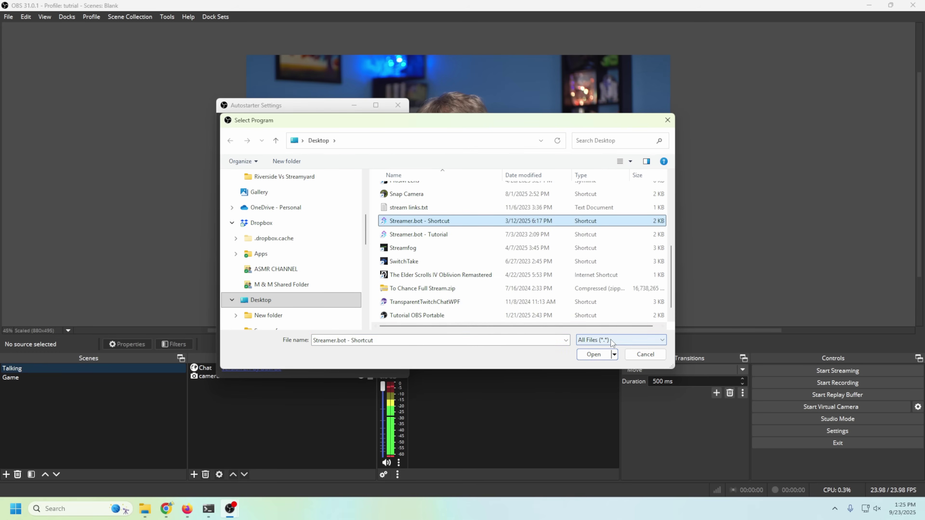
{"action": "left_click", "coordinate": [593, 354]}
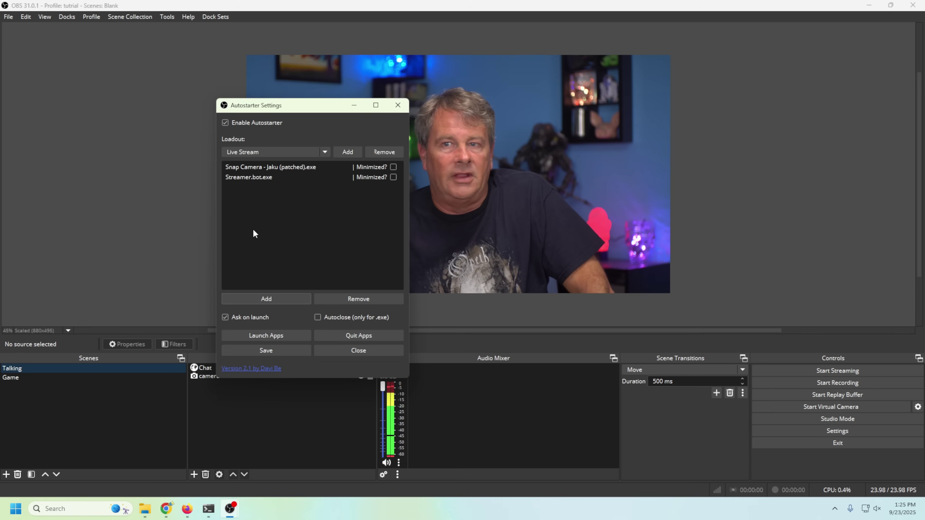
- Add Voicemod.exe from C:\Program Files\Voicemod V3 to the loadout
{"action": "left_click", "coordinate": [262, 297]}
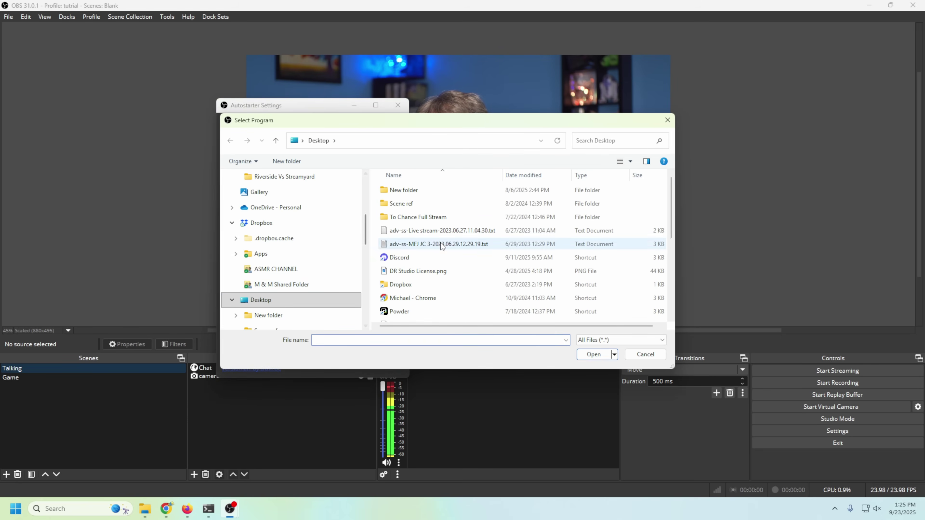
{"action": "scroll", "coordinate": [442, 247], "scroll_direction": "down", "scroll_amount": 5}
{"action": "scroll", "coordinate": [440, 247], "scroll_direction": "up", "scroll_amount": 5}
{"action": "left_click_drag", "start_coordinate": [366, 240], "coordinate": [367, 288]}
{"action": "left_click", "coordinate": [235, 269]}
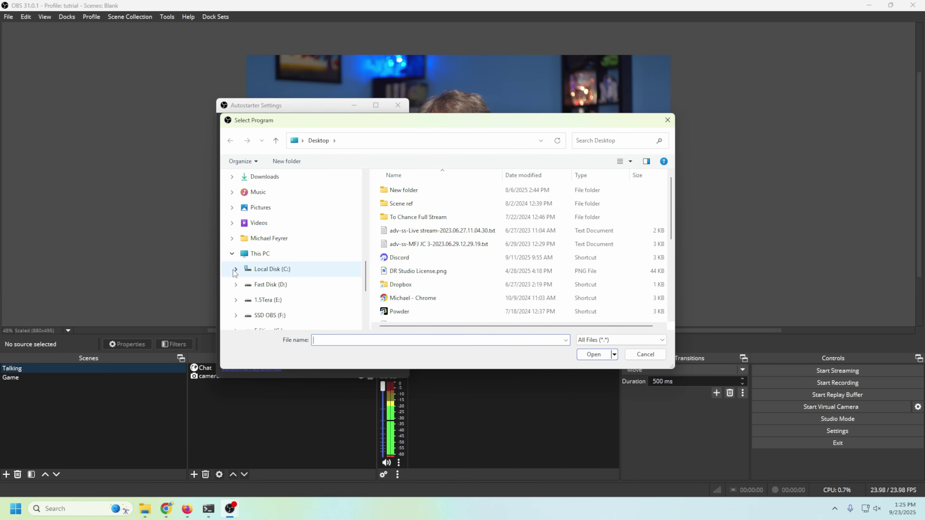
{"action": "left_click", "coordinate": [240, 301]}
{"action": "scroll", "coordinate": [281, 268], "scroll_direction": "down", "scroll_amount": 10}
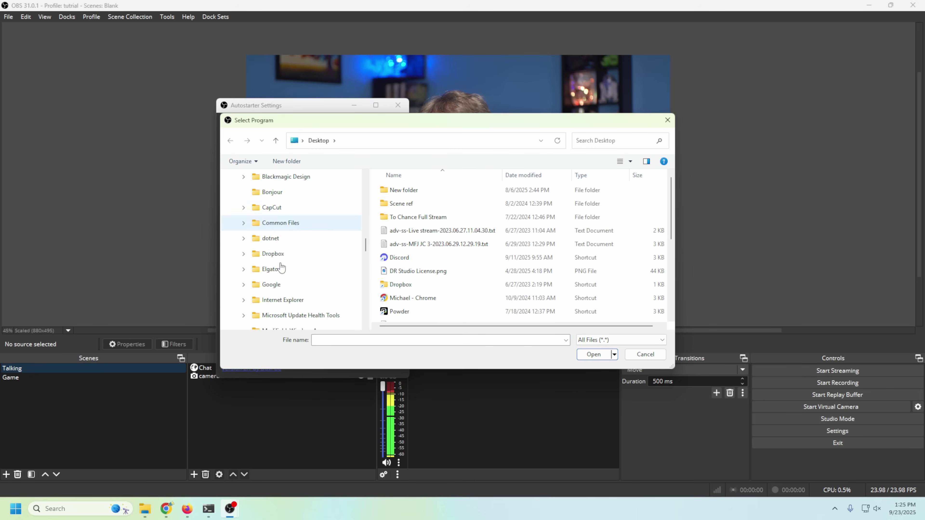
{"action": "scroll", "coordinate": [283, 269], "scroll_direction": "down", "scroll_amount": 2}
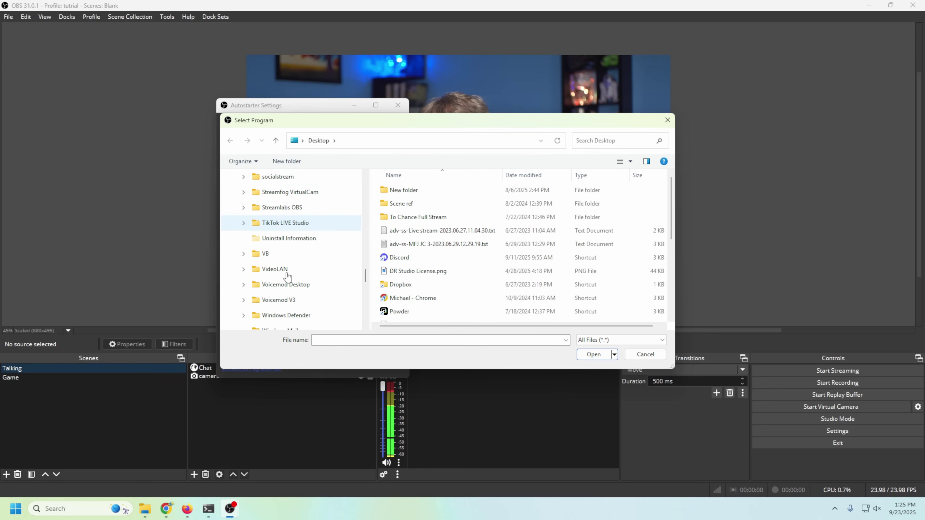
{"action": "left_click", "coordinate": [277, 255]}
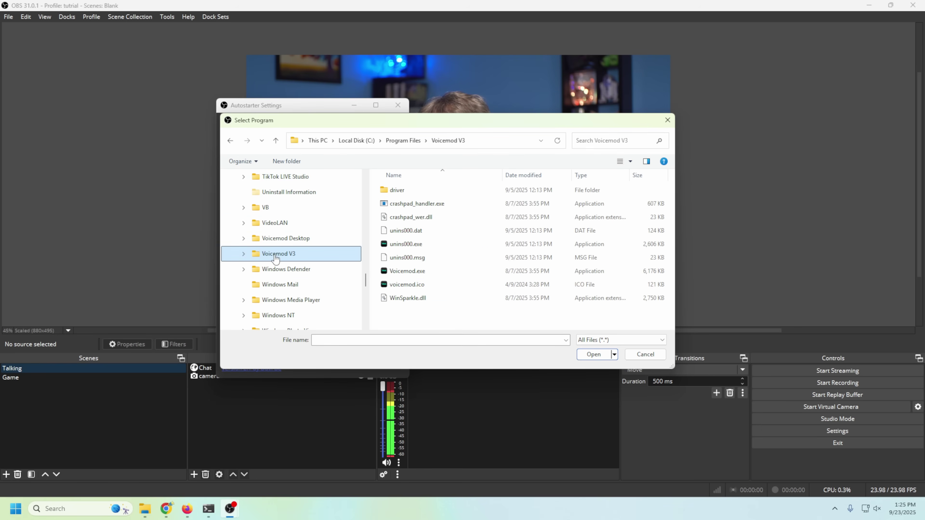
{"action": "left_click", "coordinate": [401, 273]}
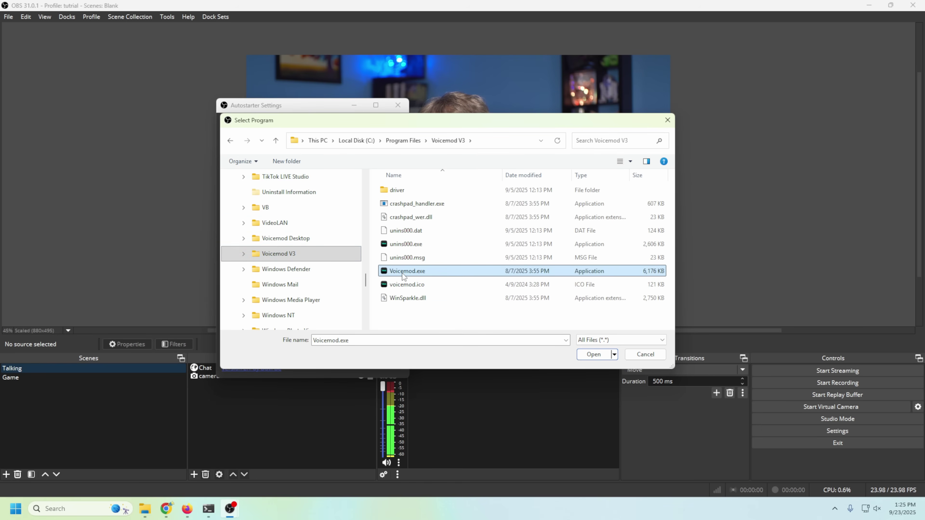
{"action": "left_click", "coordinate": [591, 354]}
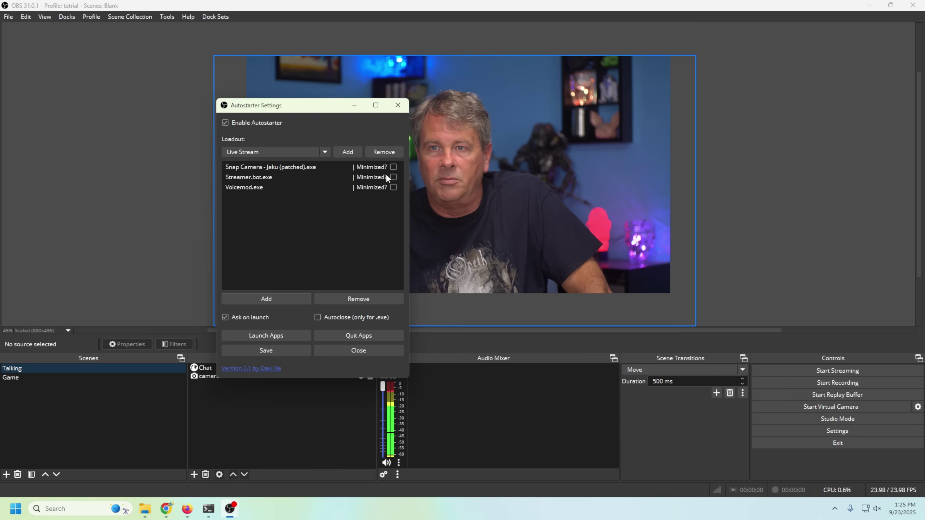
- Add socialstream.exe from its Program Files folder to the loadout
{"action": "left_click", "coordinate": [268, 297]}
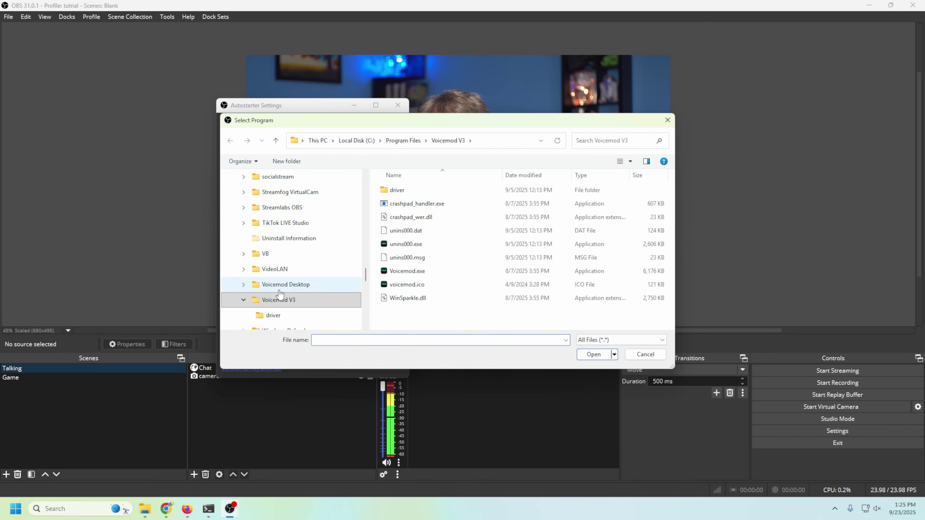
{"action": "left_click", "coordinate": [409, 143]}
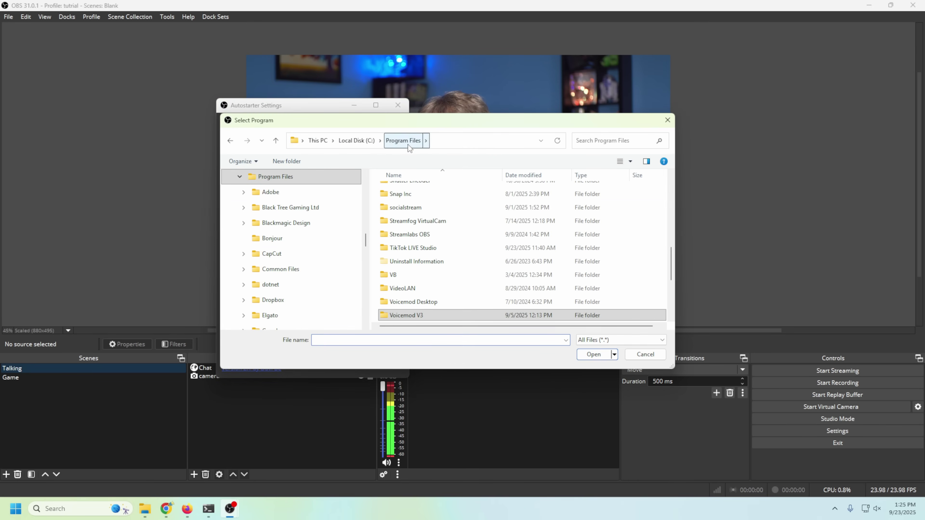
{"action": "left_click", "coordinate": [396, 211]}
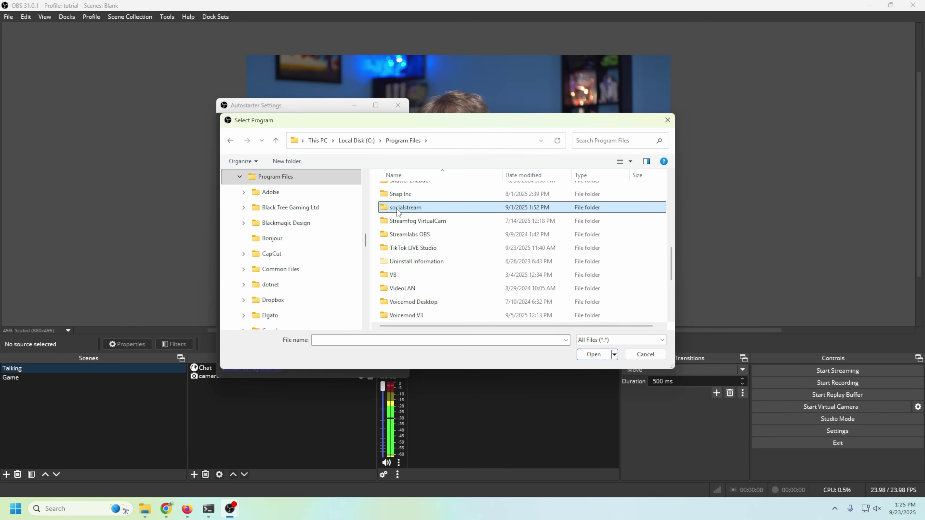
{"action": "double_click", "coordinate": [397, 213]}
{"action": "scroll", "coordinate": [458, 292], "scroll_direction": "down", "scroll_amount": 2}
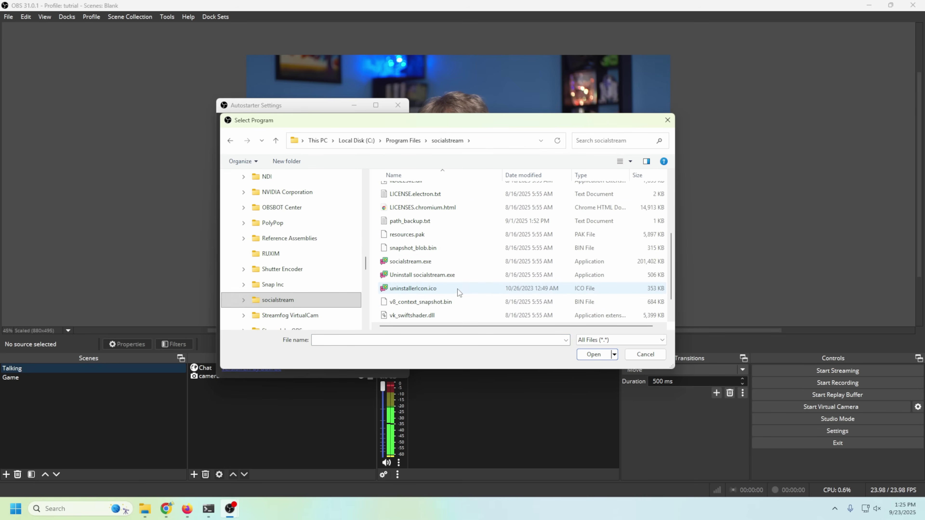
{"action": "left_click", "coordinate": [404, 262]}
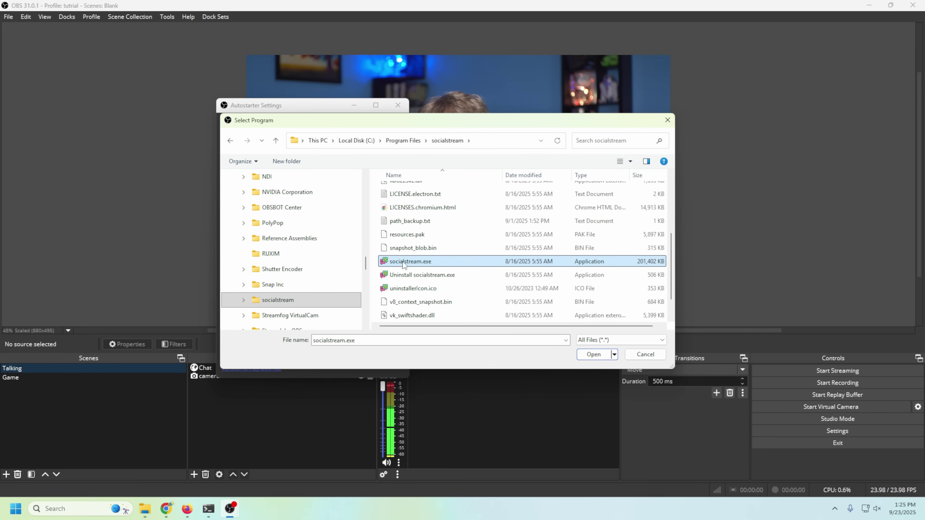
{"action": "left_click", "coordinate": [594, 354]}
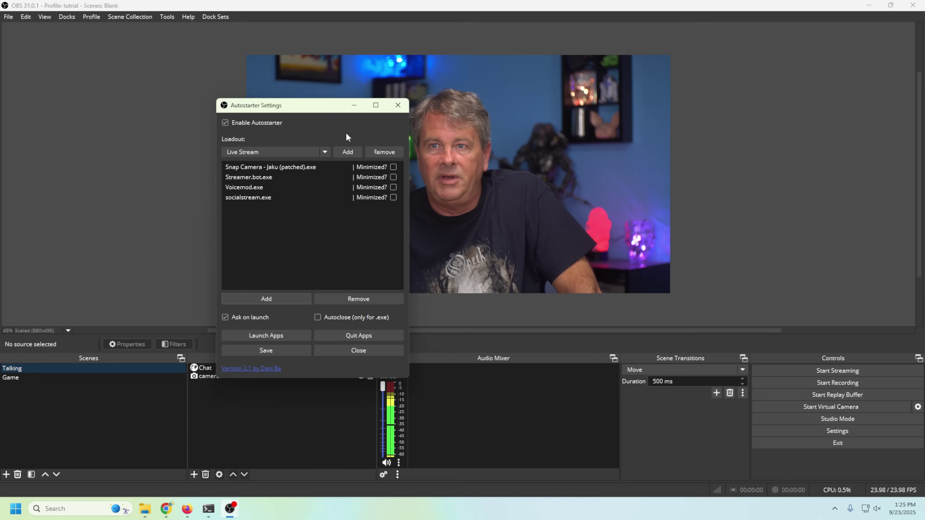
{"action": "left_click_drag", "start_coordinate": [324, 107], "coordinate": [299, 116]}
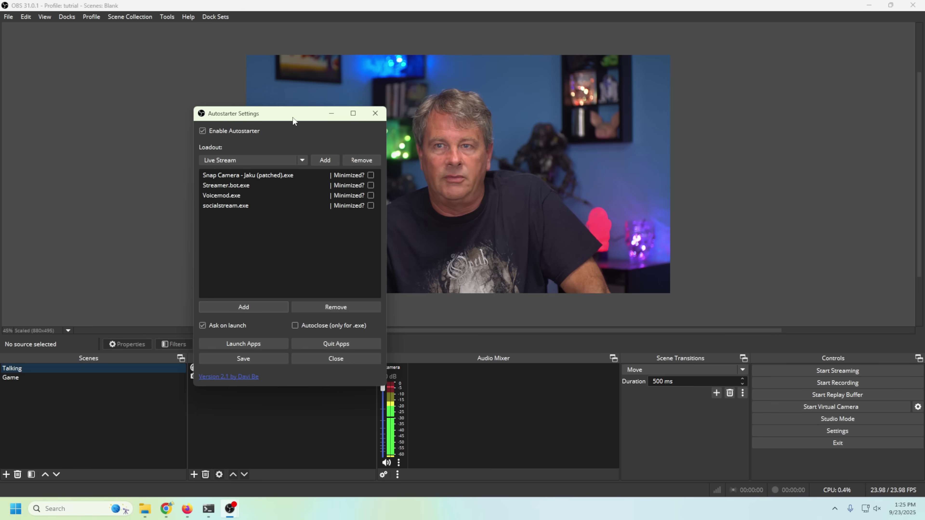
{"action": "left_click_drag", "start_coordinate": [291, 117], "coordinate": [688, 75]}
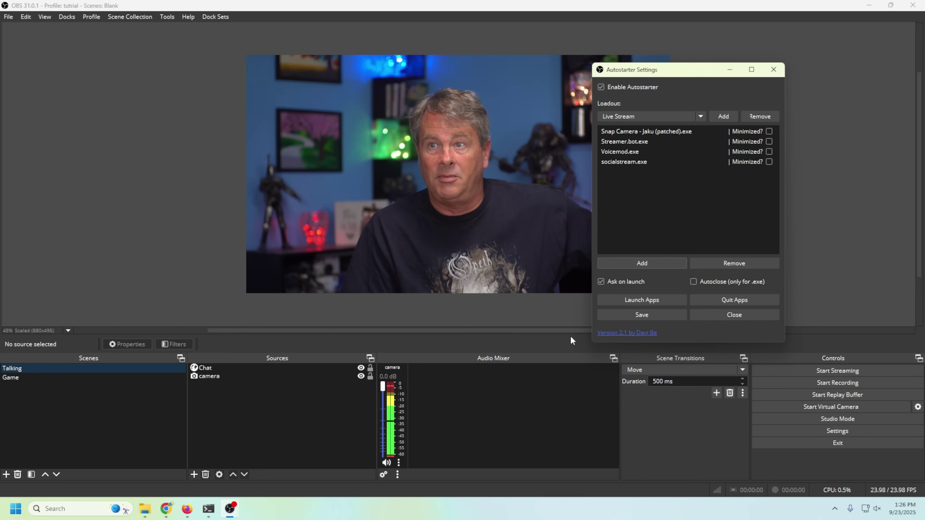
{"action": "left_click", "coordinate": [625, 299]}
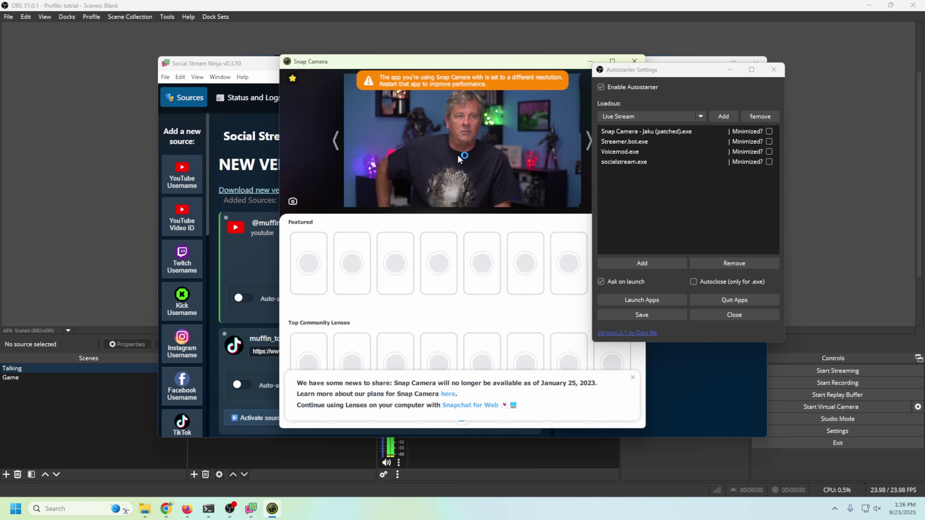
{"action": "left_click_drag", "start_coordinate": [389, 65], "coordinate": [199, 151]}
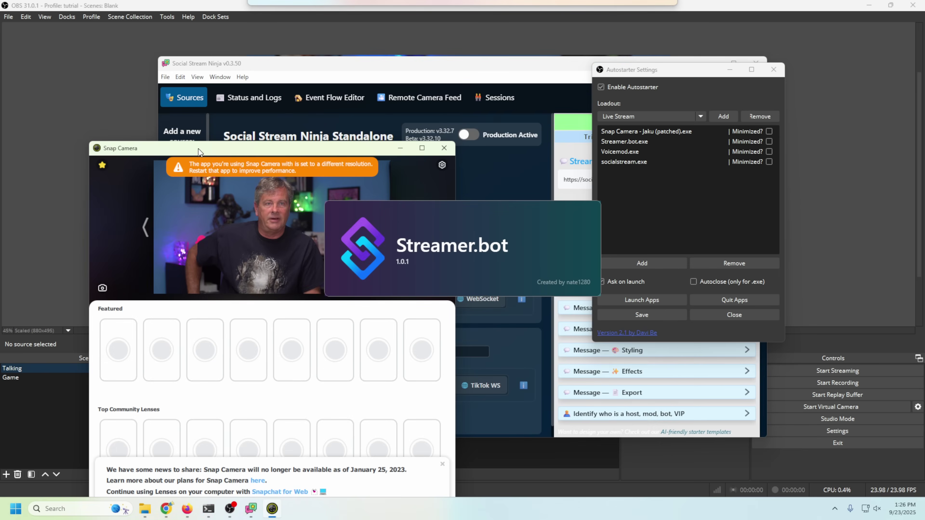
{"action": "left_click_drag", "start_coordinate": [387, 61], "coordinate": [299, 84]}
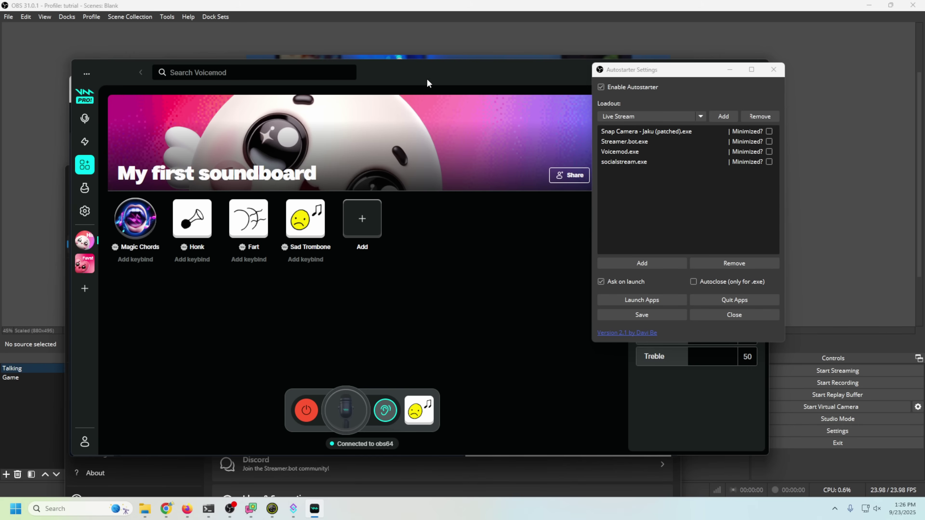
{"action": "left_click", "coordinate": [721, 301]}
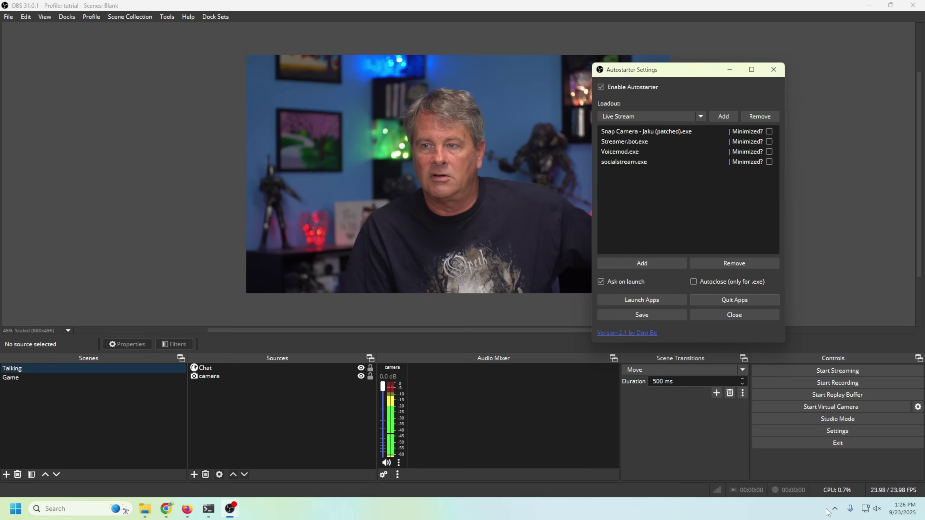
- Save the Live Stream loadout, reopen Autostarter to verify its four apps, then close it
{"action": "left_click", "coordinate": [835, 509]}
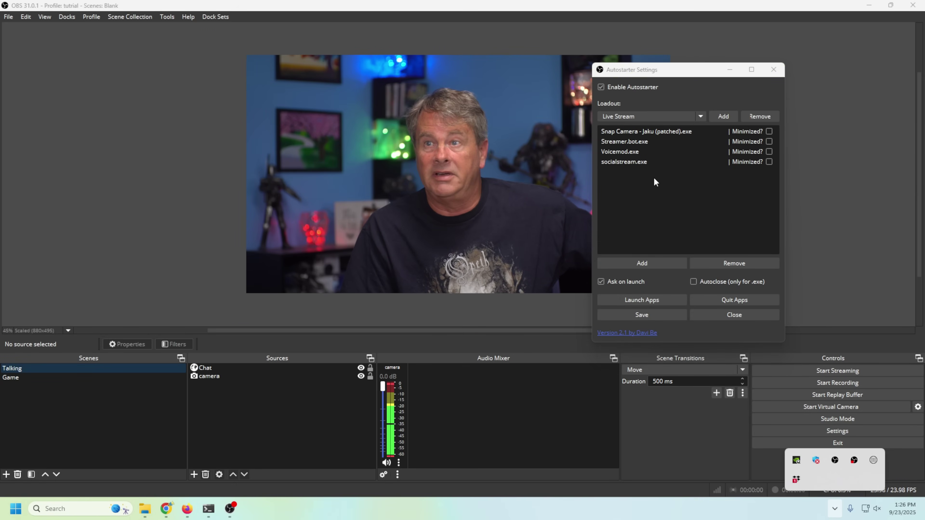
{"action": "left_click", "coordinate": [636, 314]}
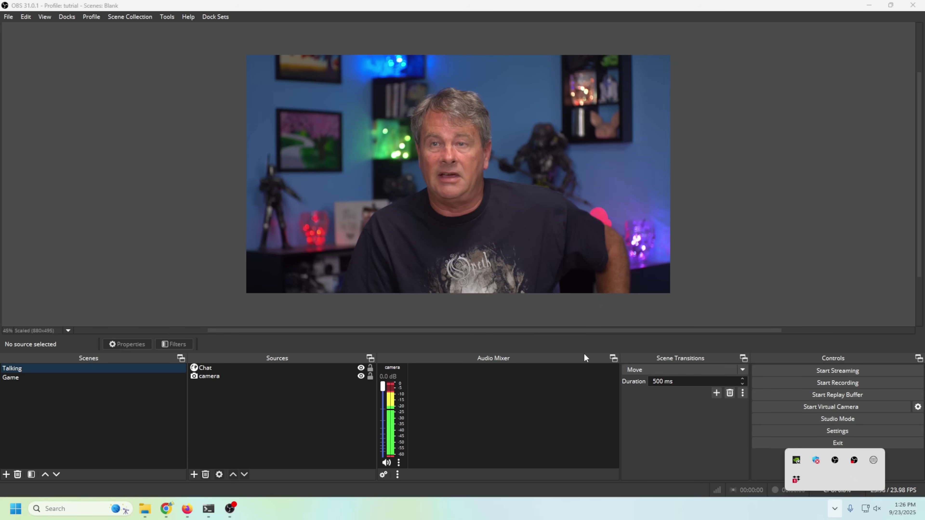
{"action": "left_click", "coordinate": [168, 17]}
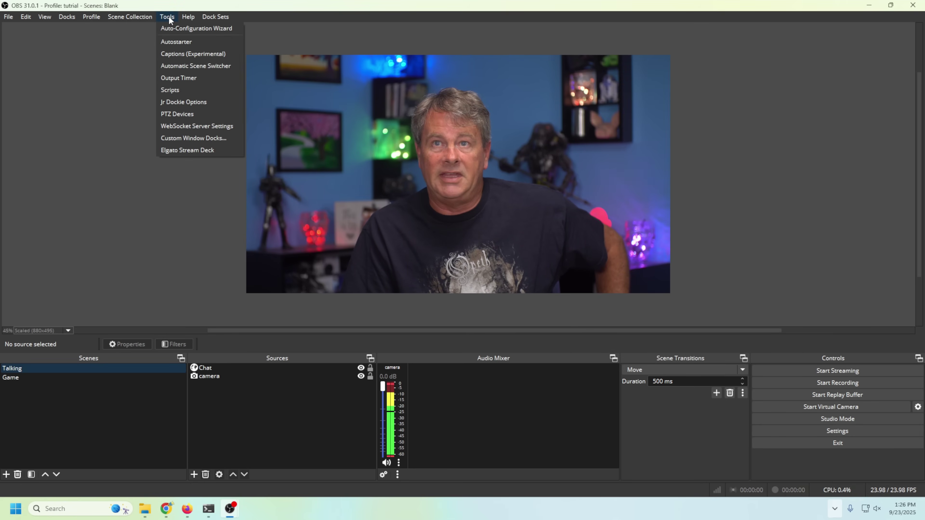
{"action": "left_click", "coordinate": [172, 42]}
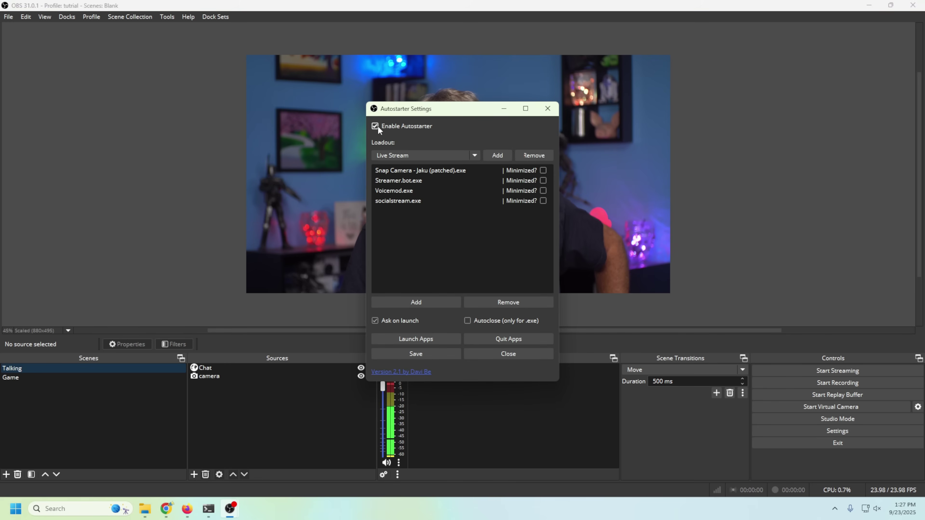
{"action": "left_click", "coordinate": [397, 171]}
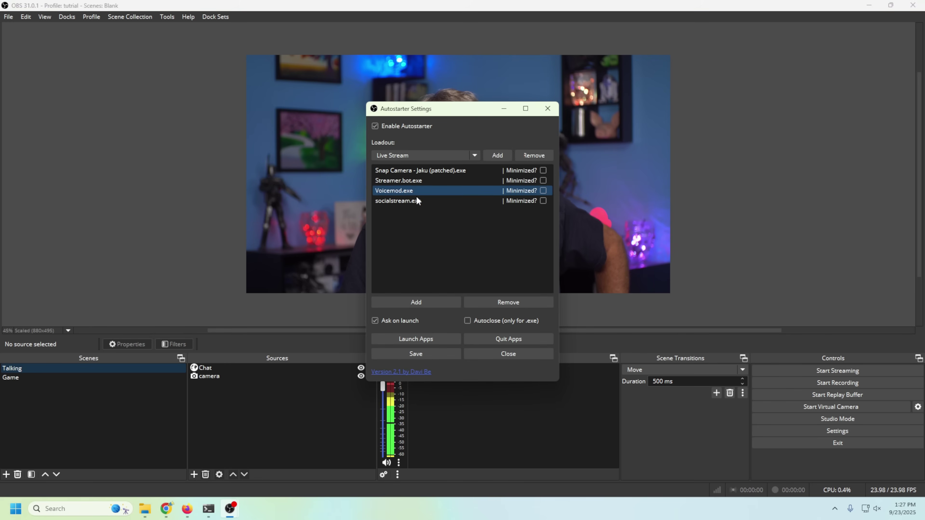
{"action": "left_click", "coordinate": [443, 240]}
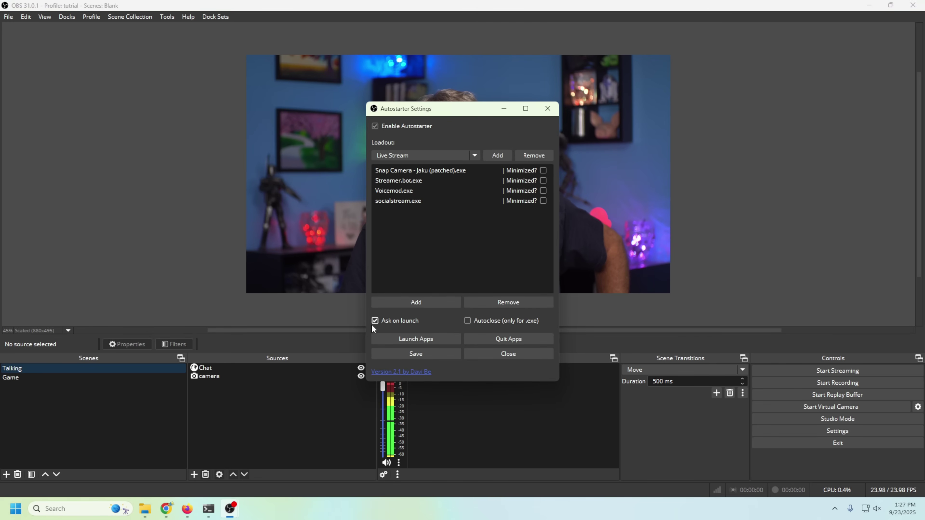
{"action": "left_click", "coordinate": [547, 108]}
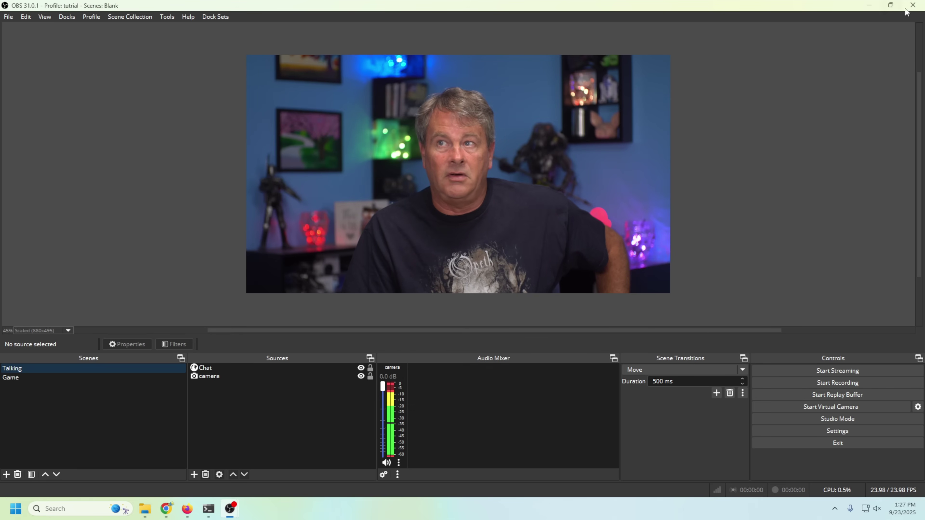
- Restart OBS and launch the Live Stream loadout's four apps from the Autostarter prompt
{"action": "left_click", "coordinate": [912, 5]}
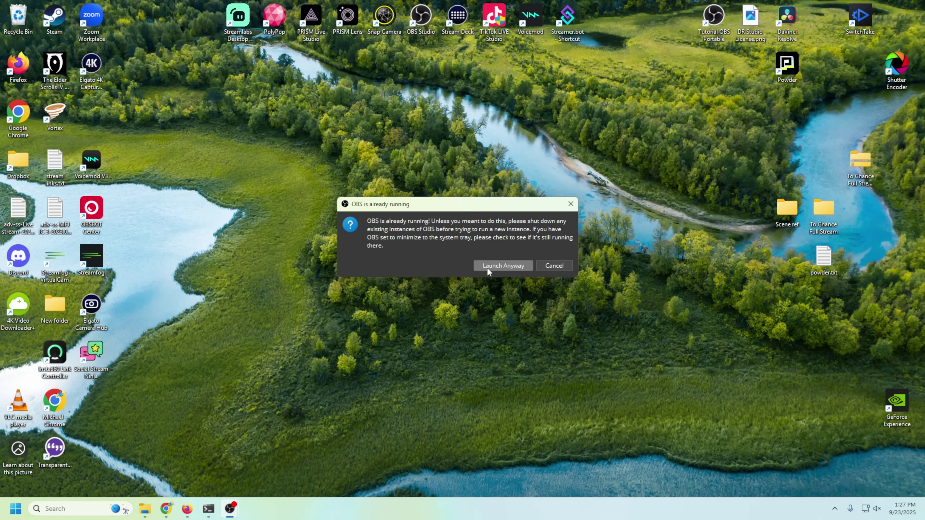
{"action": "left_click", "coordinate": [486, 267]}
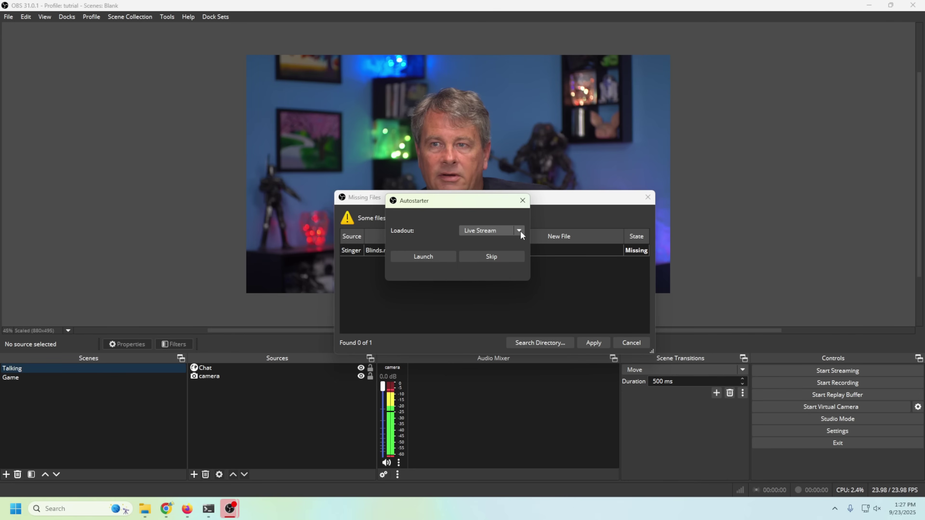
{"action": "left_click", "coordinate": [520, 231]}
{"action": "left_click", "coordinate": [443, 197]}
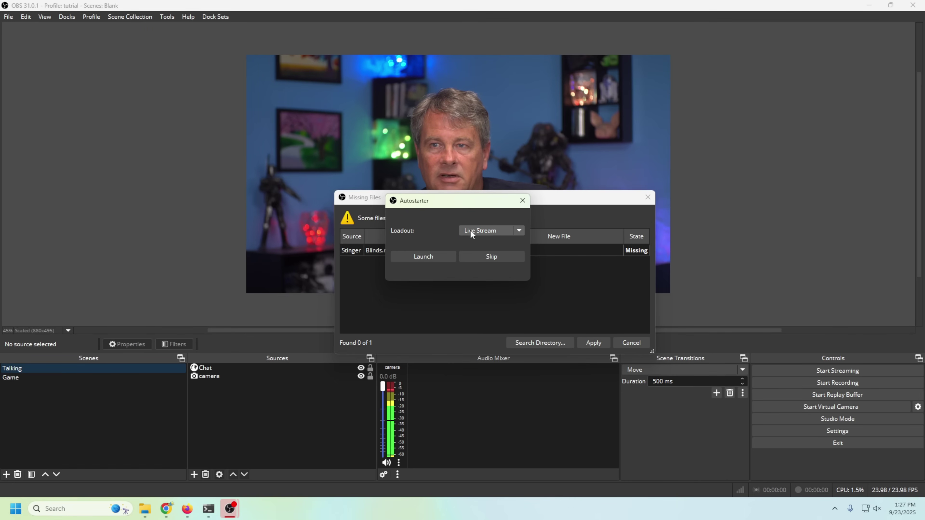
{"action": "left_click", "coordinate": [426, 260]}
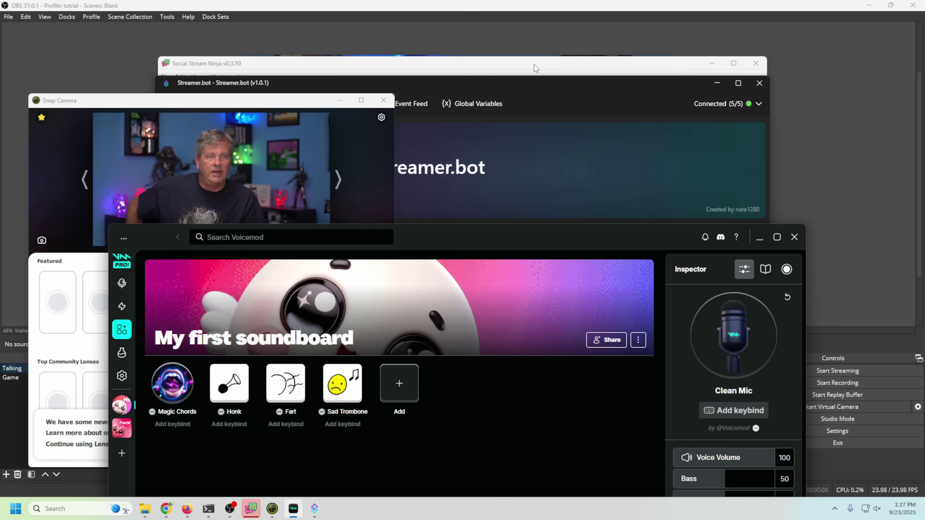
{"action": "left_click_drag", "start_coordinate": [534, 64], "coordinate": [604, 55]}
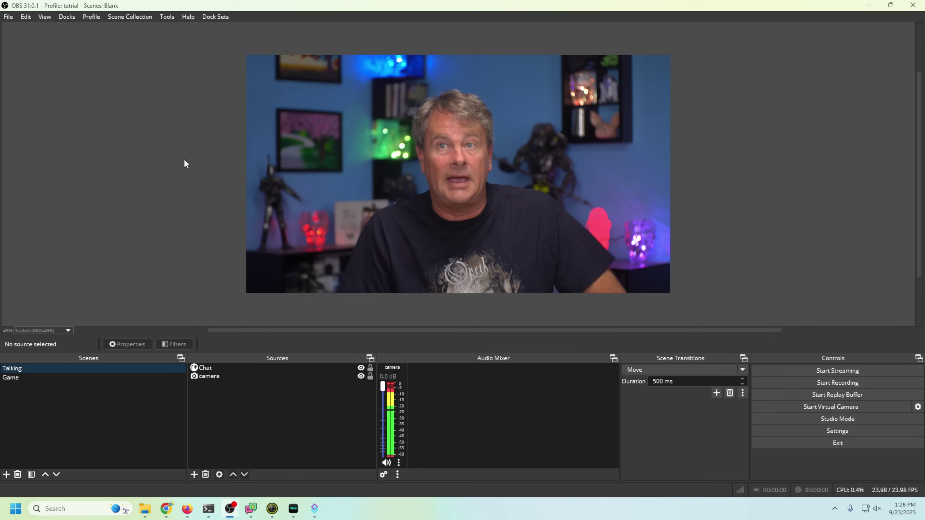
- Quit all Live Stream apps with Quit Apps and reposition the Autostarter Settings window
{"action": "left_click", "coordinate": [167, 16]}
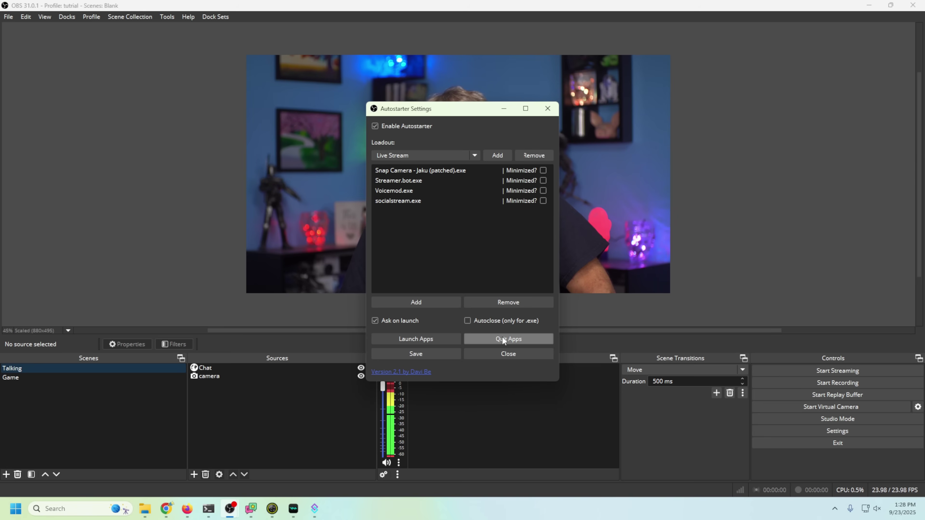
{"action": "left_click", "coordinate": [502, 339]}
{"action": "left_click_drag", "start_coordinate": [468, 113], "coordinate": [120, 61]}
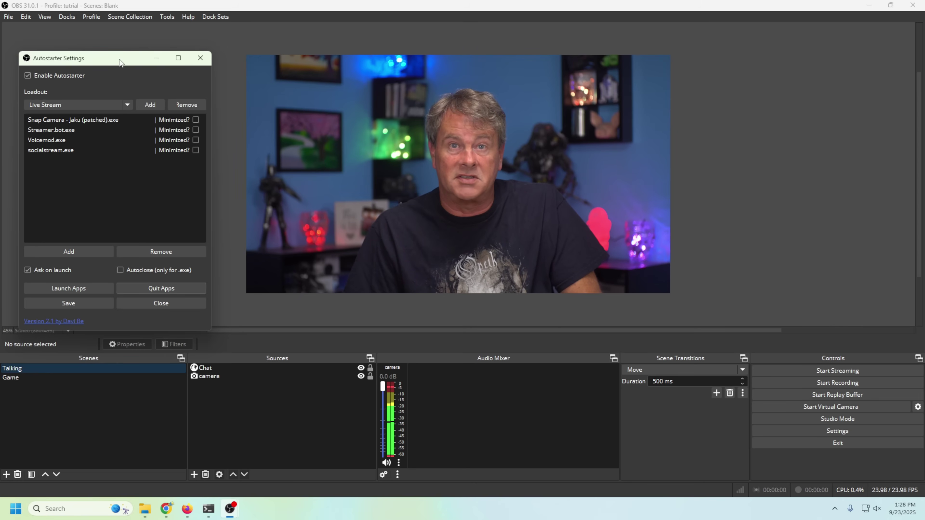
{"action": "left_click_drag", "start_coordinate": [120, 62], "coordinate": [171, 110]}
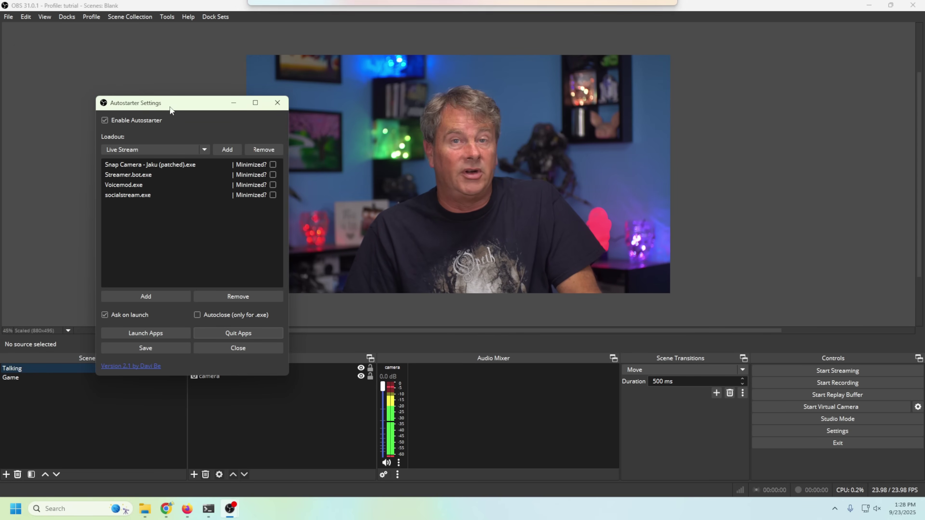